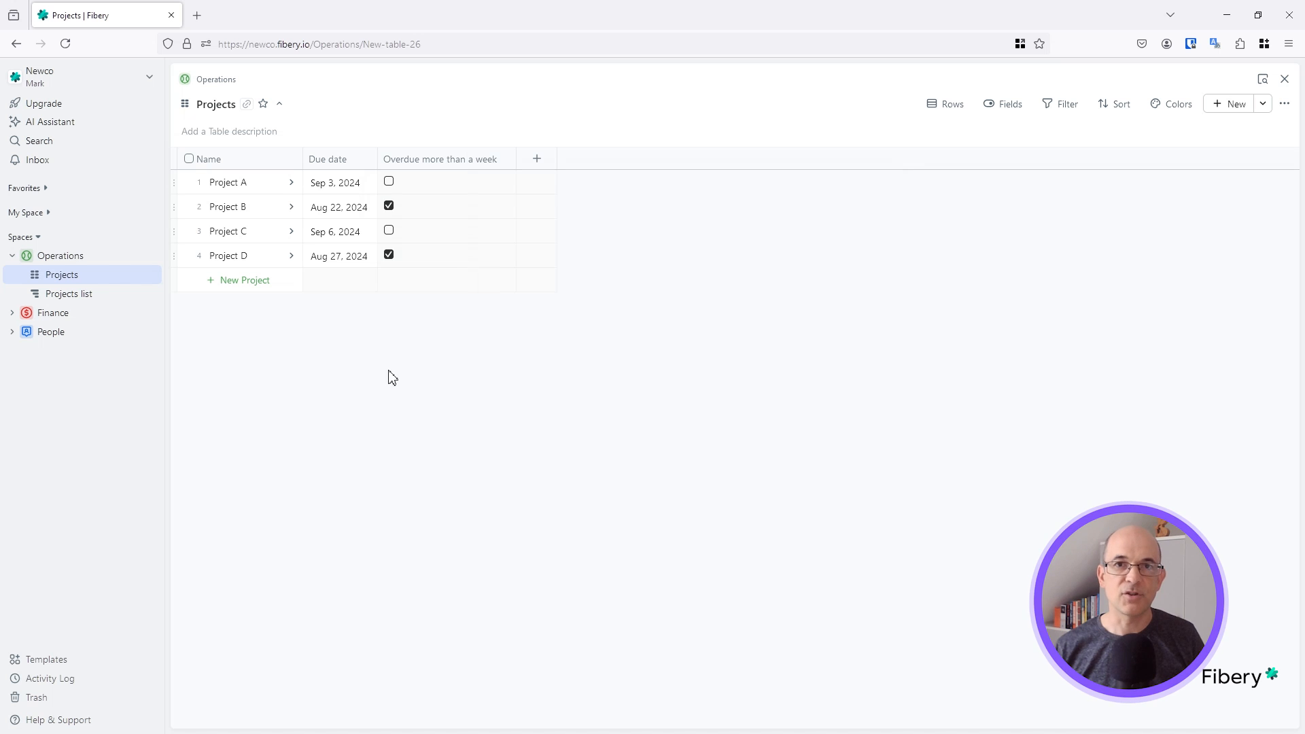
Change the due date of Project B in the Projects table.
left_click(340, 207)
left_click(422, 419)
left_click(603, 440)
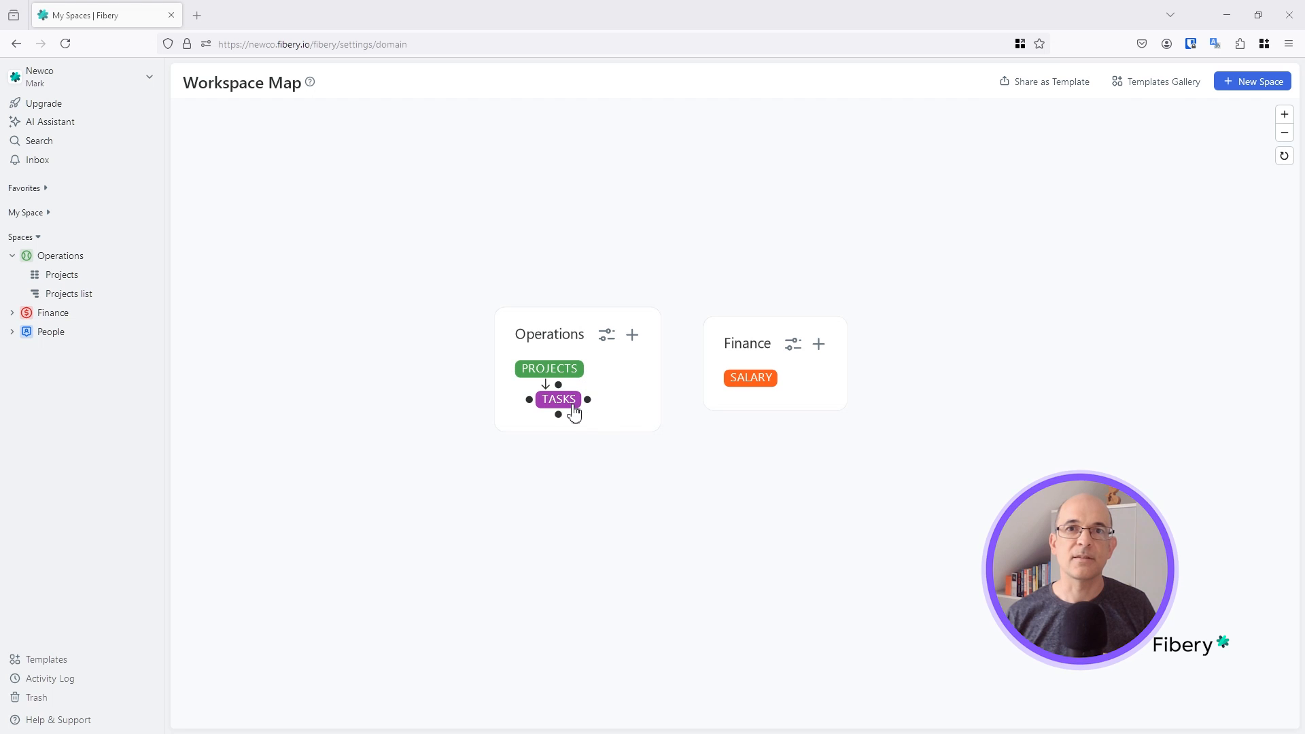
Open Project A from the Projects list and start a new formula field named Total effort.
left_click(71, 294)
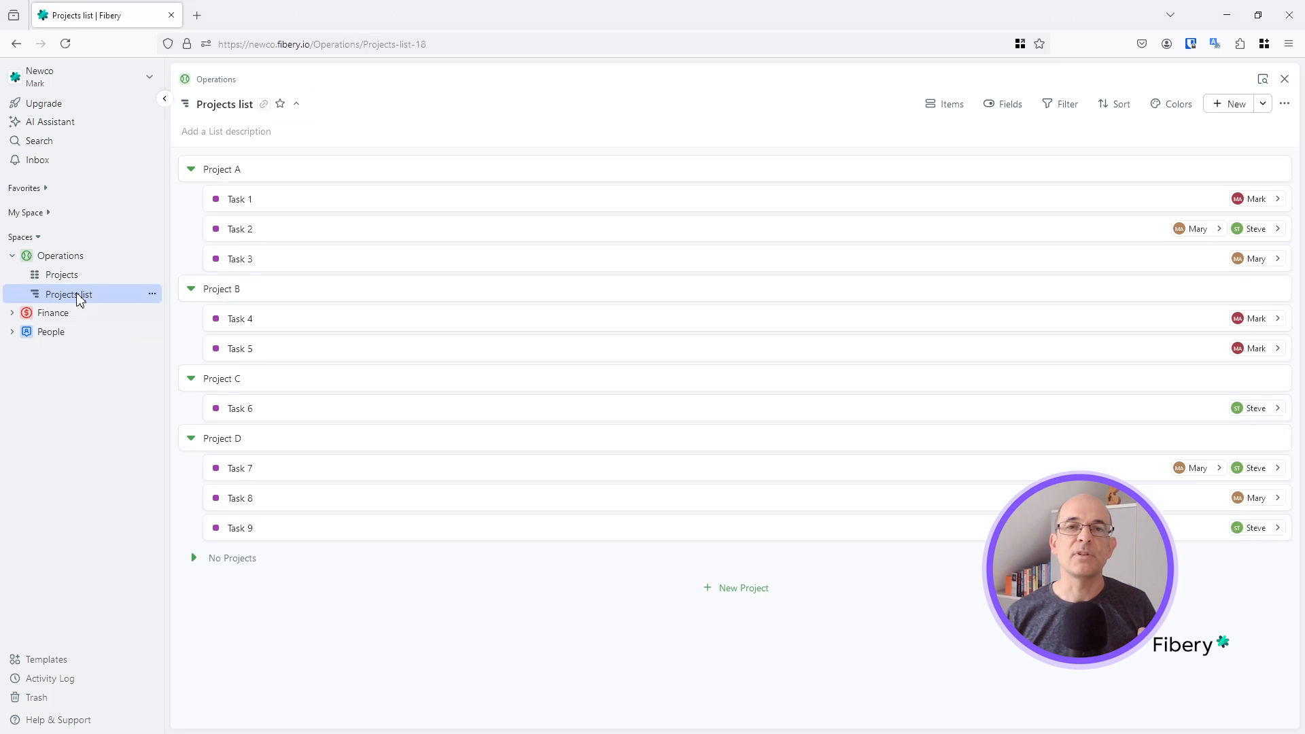
left_click(229, 176)
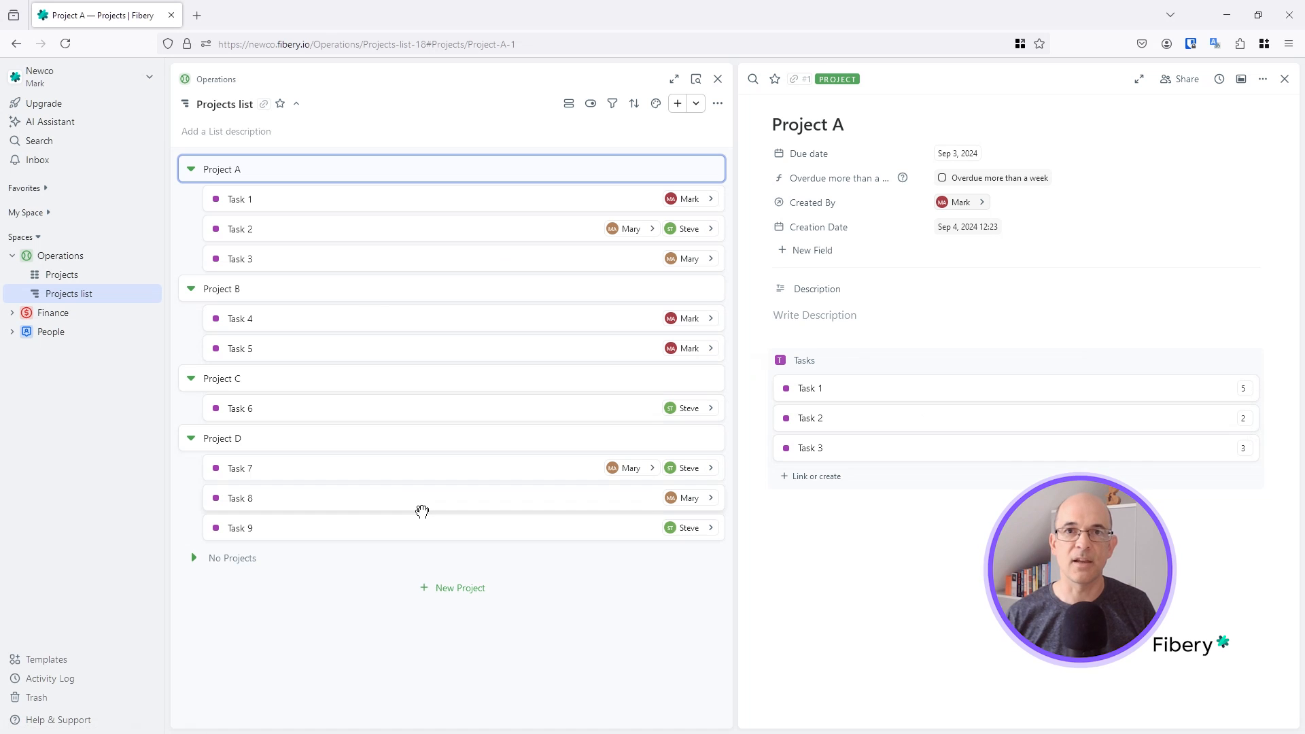
left_click(813, 250)
scroll(858, 638, "down", 1)
scroll(857, 638, "down", 1)
left_click(843, 648)
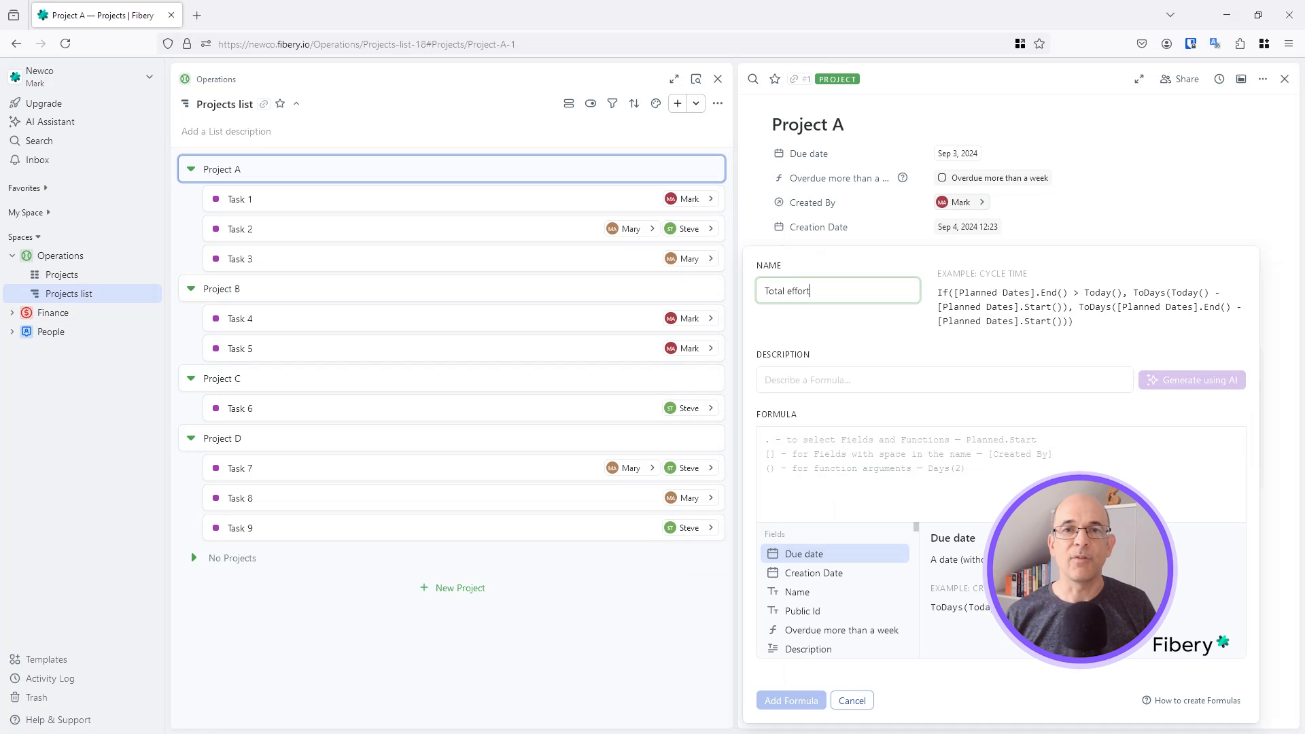
Enter the formula Tasks.Sum(Effort) for the Total effort field and add it to the project.
left_click(848, 444)
type("Tasks.Sum(eff")
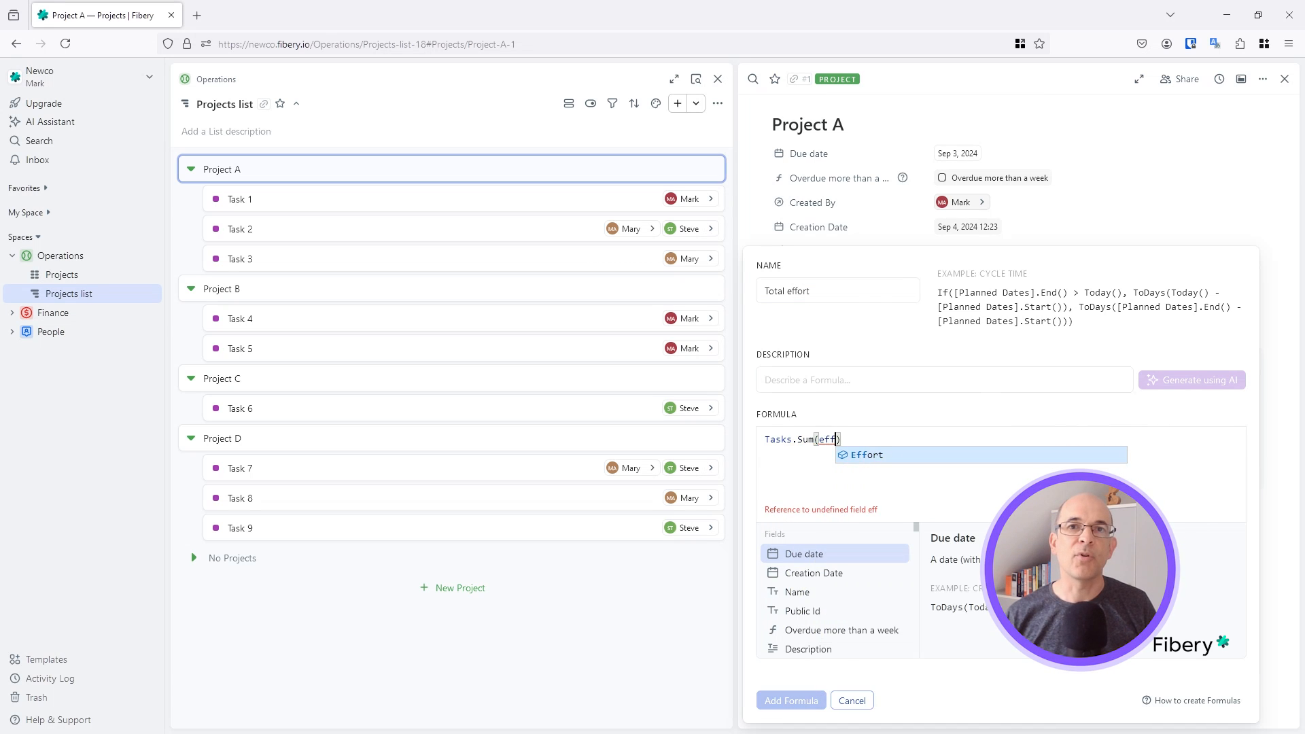
key("Return")
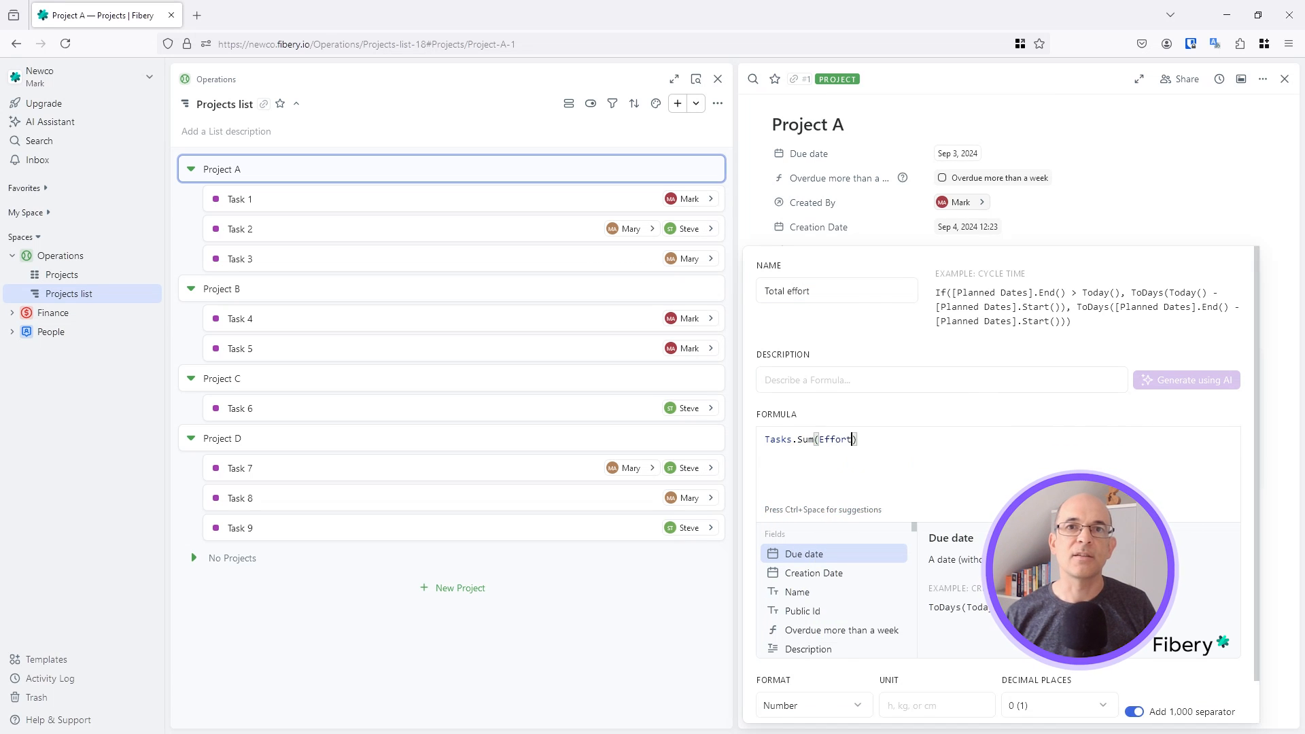
scroll(781, 645, "down", 5)
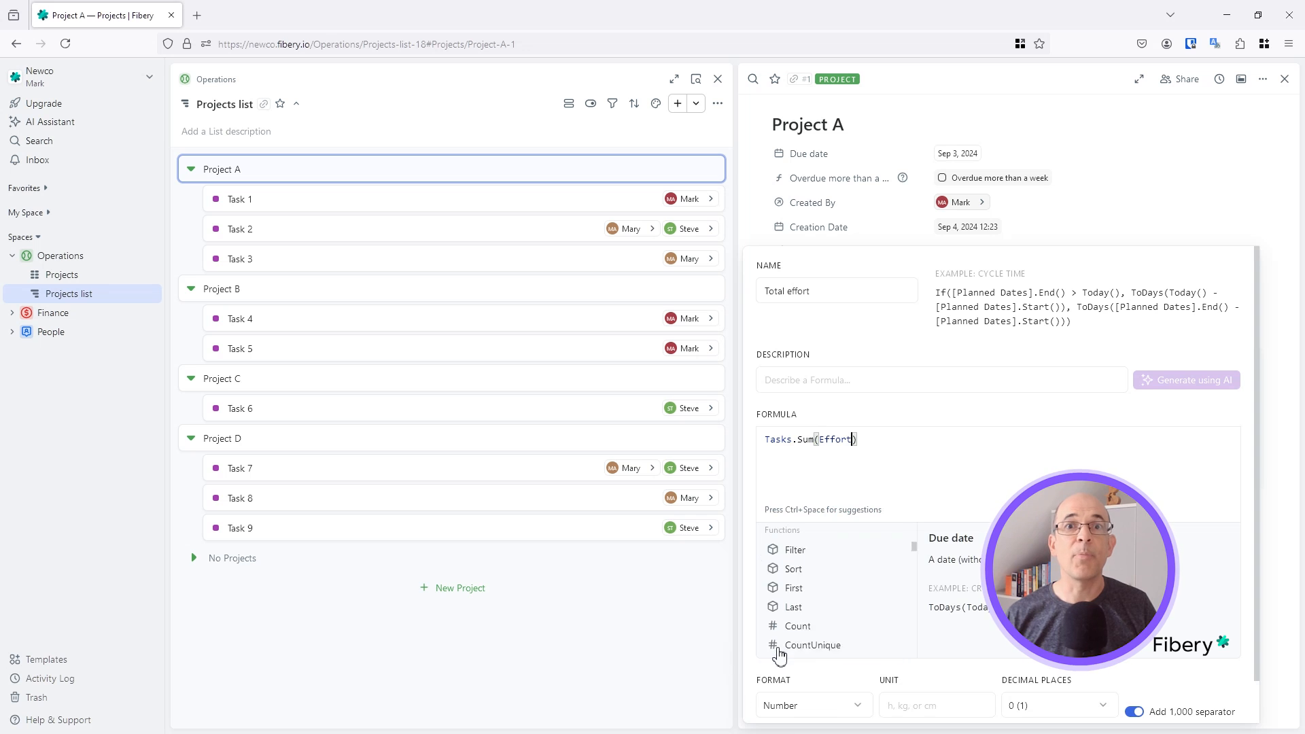
left_click(788, 701)
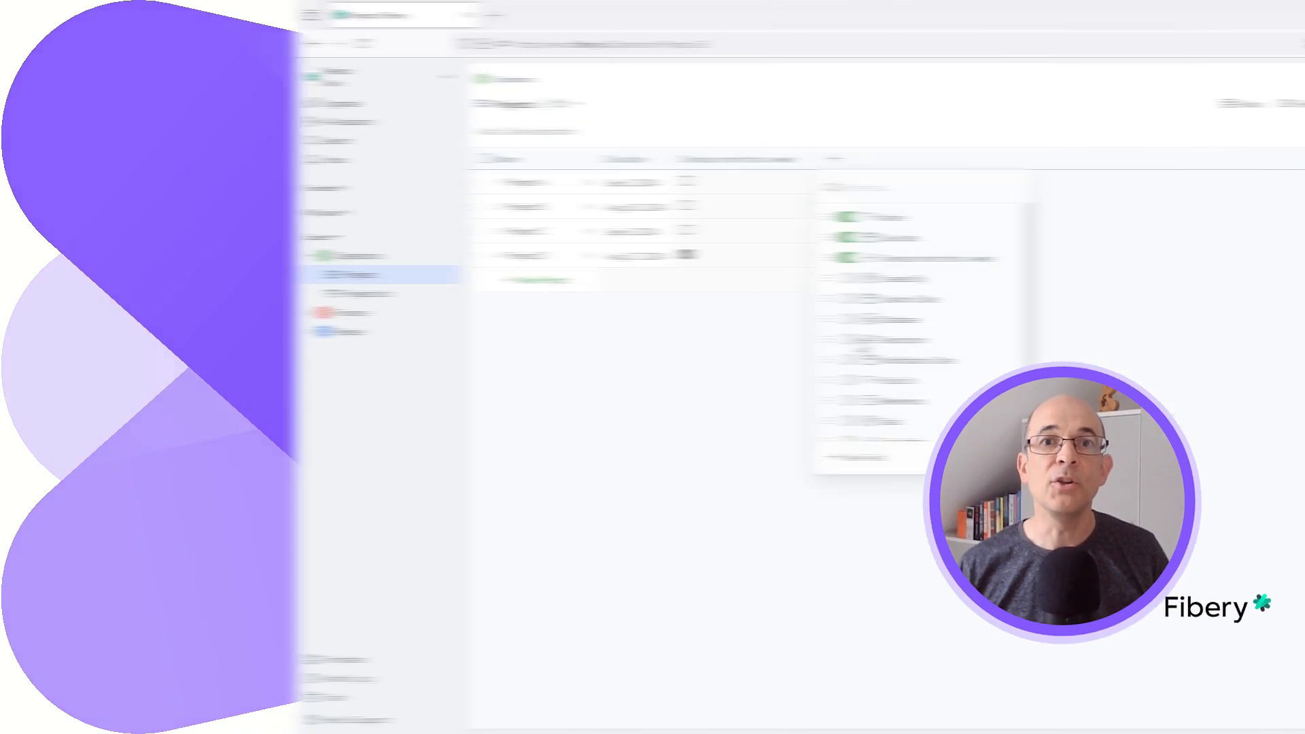
Start a formula field named Unique ID in the Projects table with the formula Right ("000" + [Public Id],4).
scroll(571, 431, "down", 1)
left_click(556, 465)
left_click(571, 562)
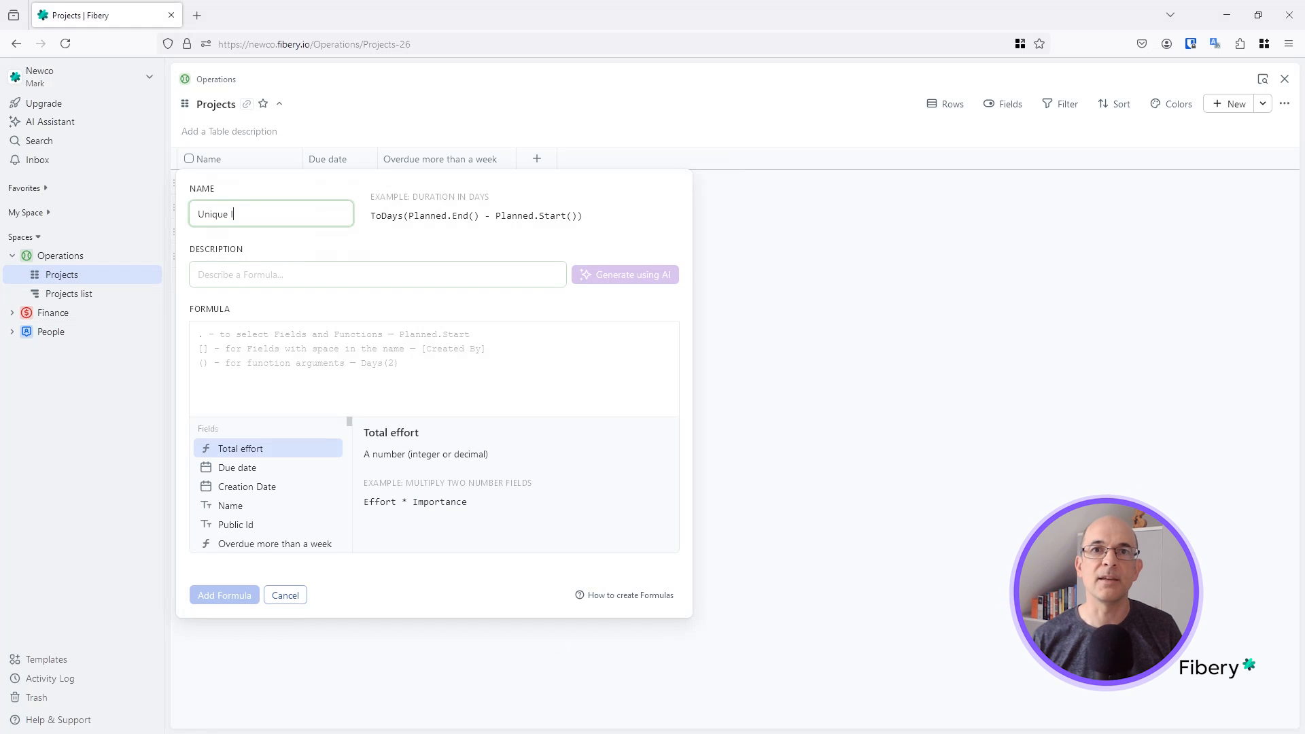
left_click(275, 331)
type("Right(")
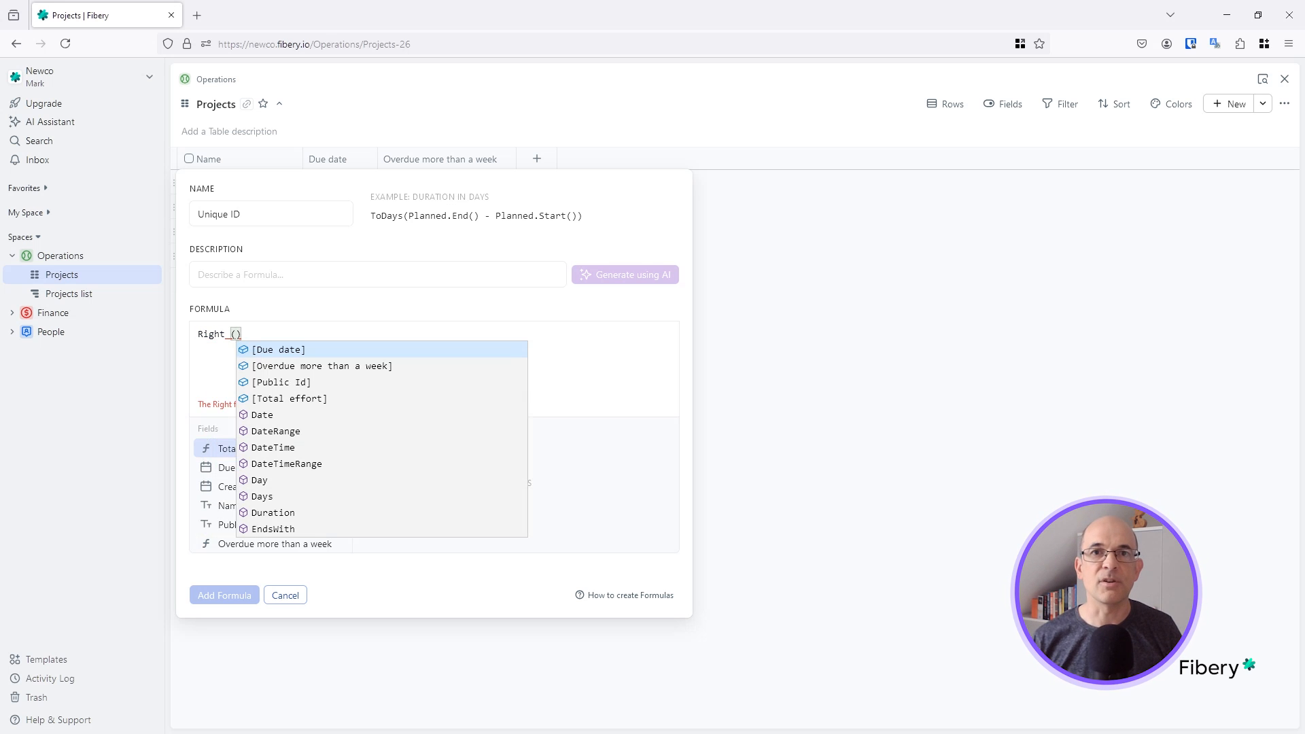
type("\"000\" + [Public Id]")
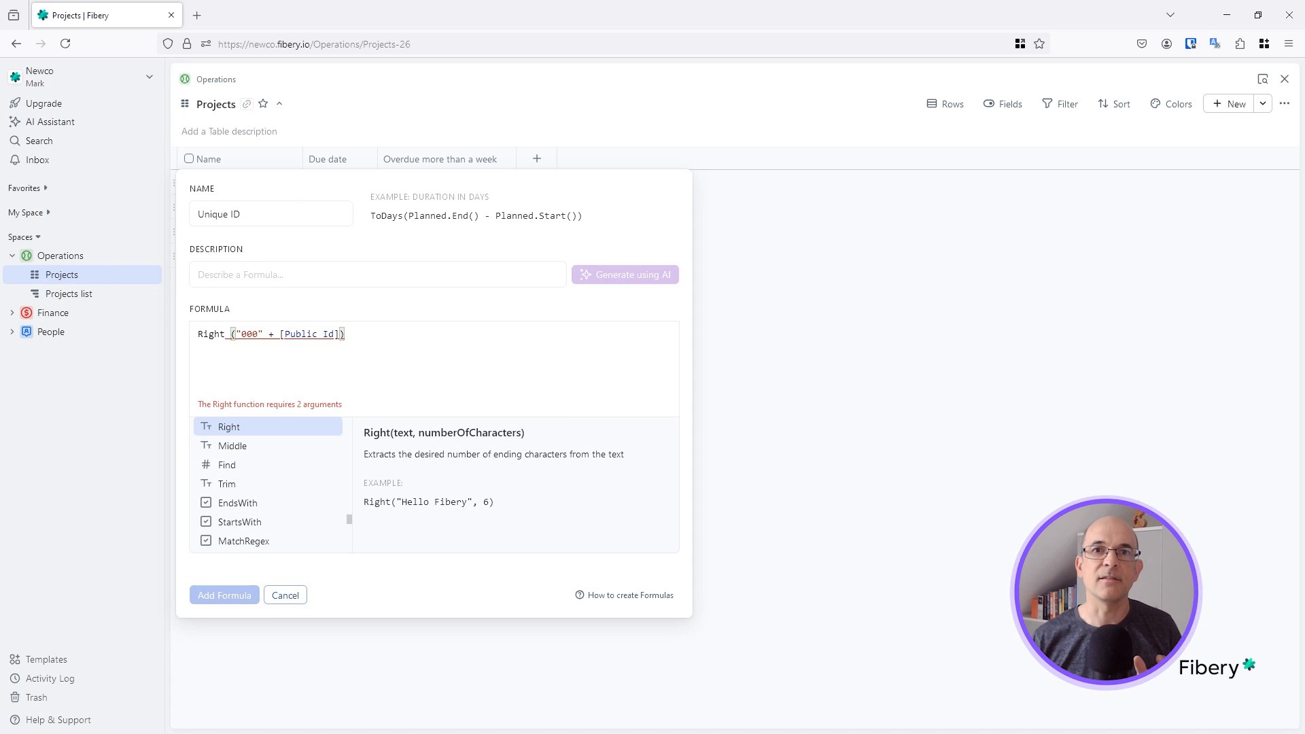
type(",4")
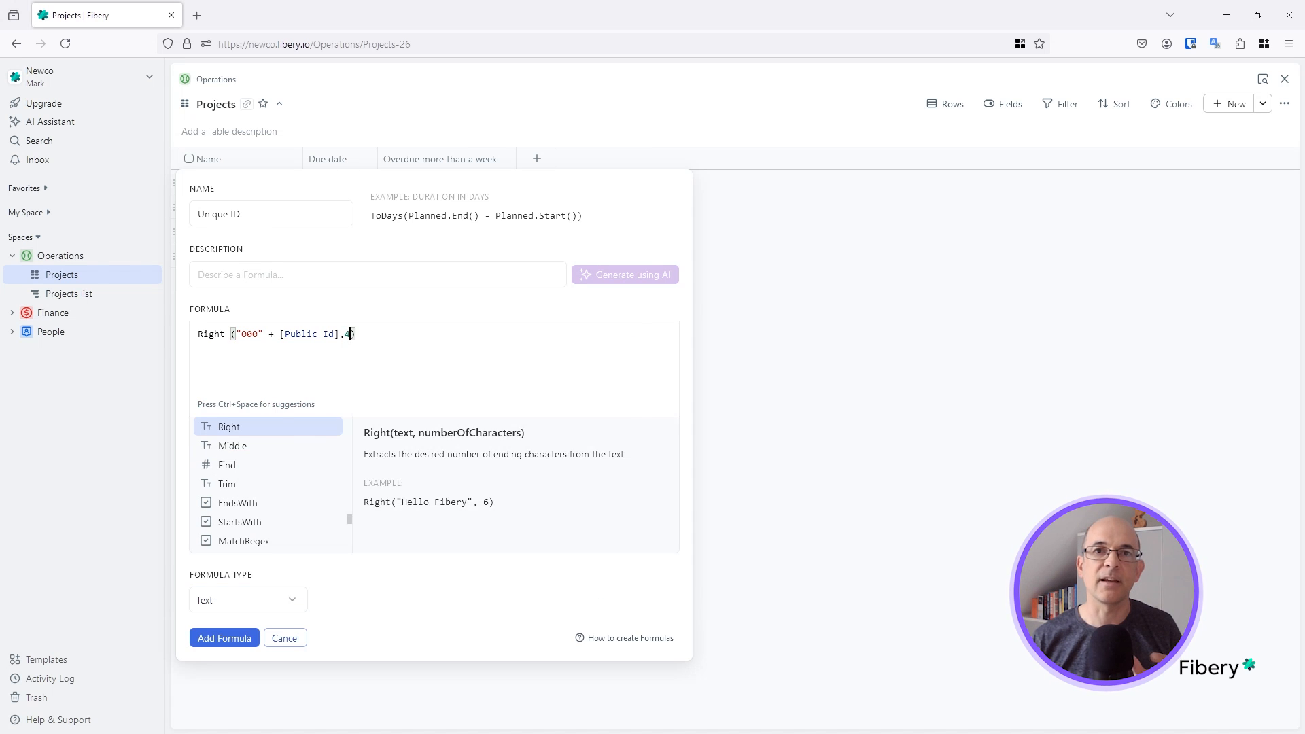
Prepend "PROJ-" + to the Unique ID formula and add the field.
type("\"PROJ")
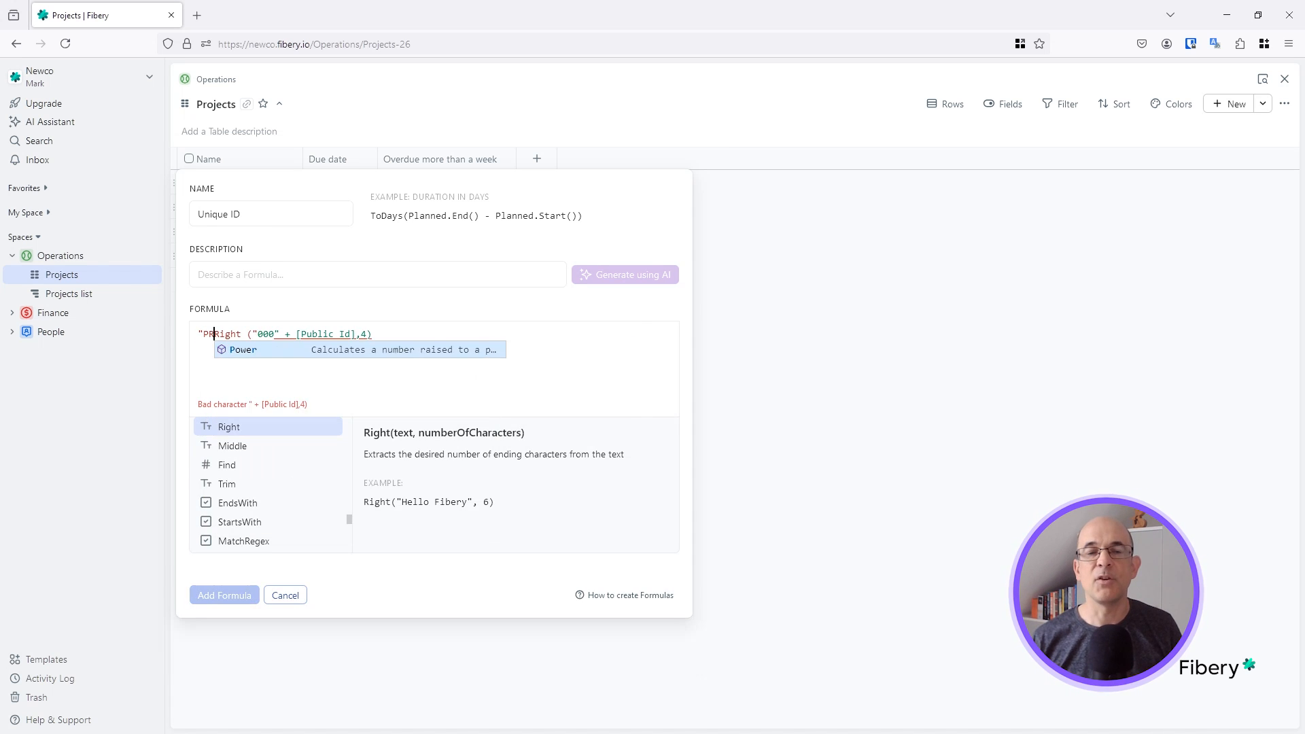
type("-\" +")
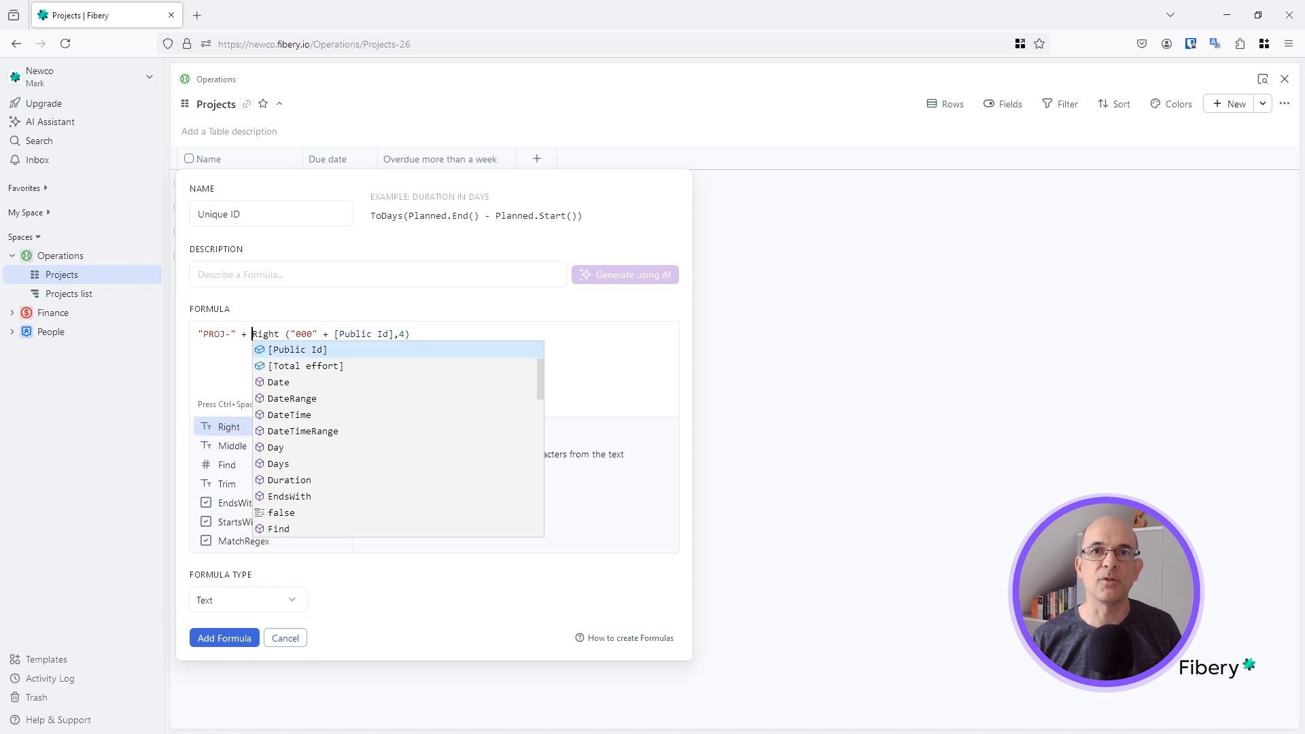
left_click(228, 638)
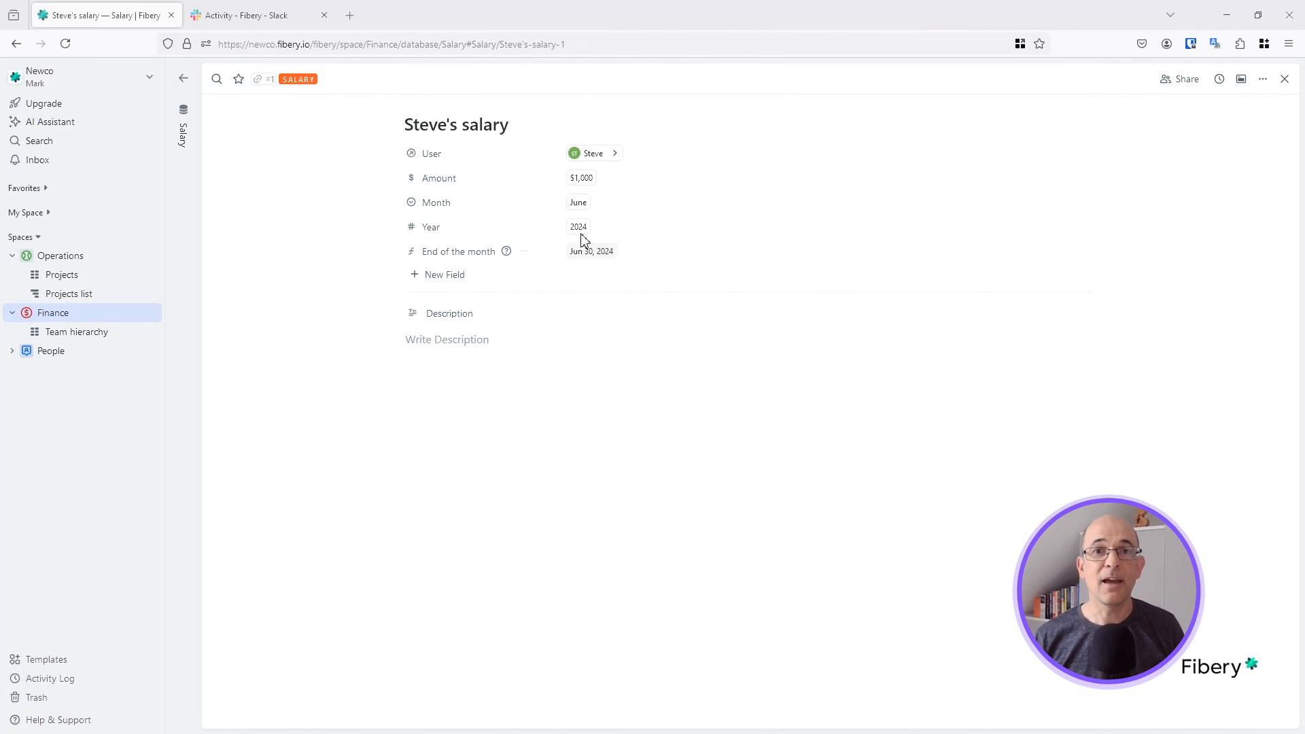
Examine the Month field's options and their values, and the End of the month formula, on the salary record.
left_click(462, 201)
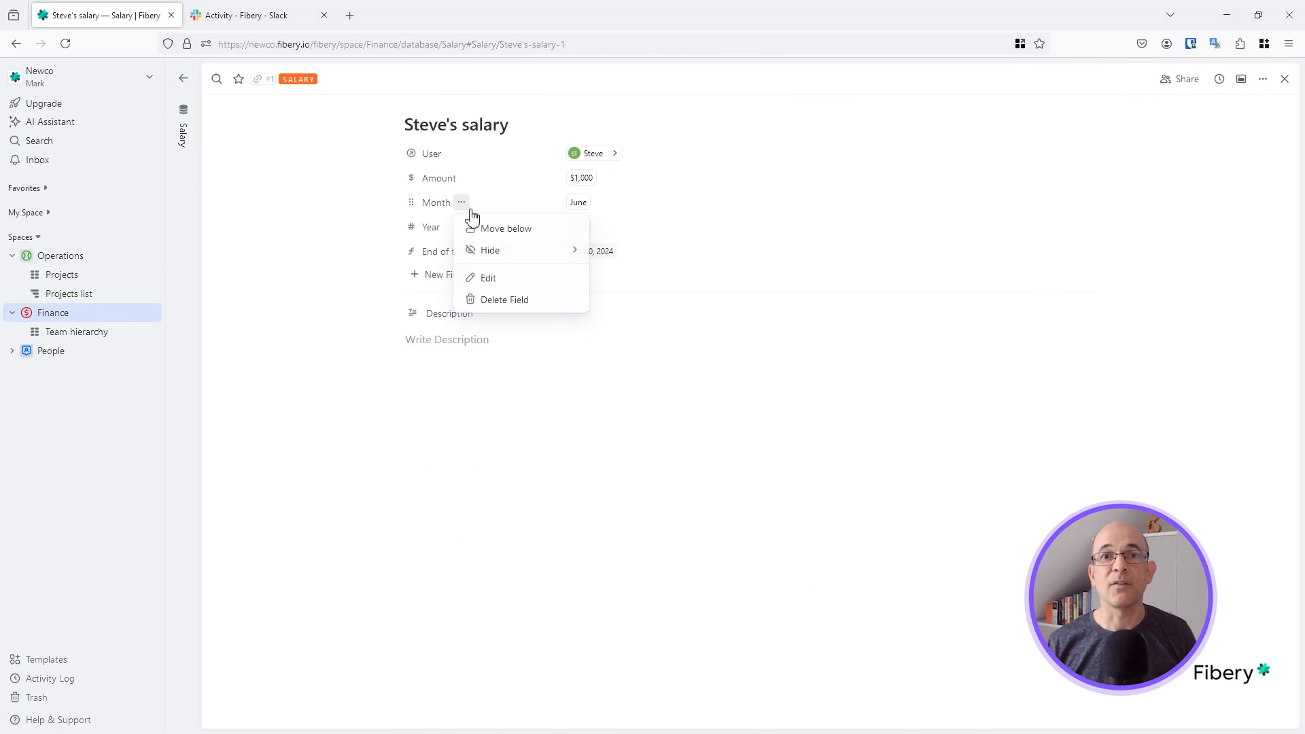
left_click(488, 279)
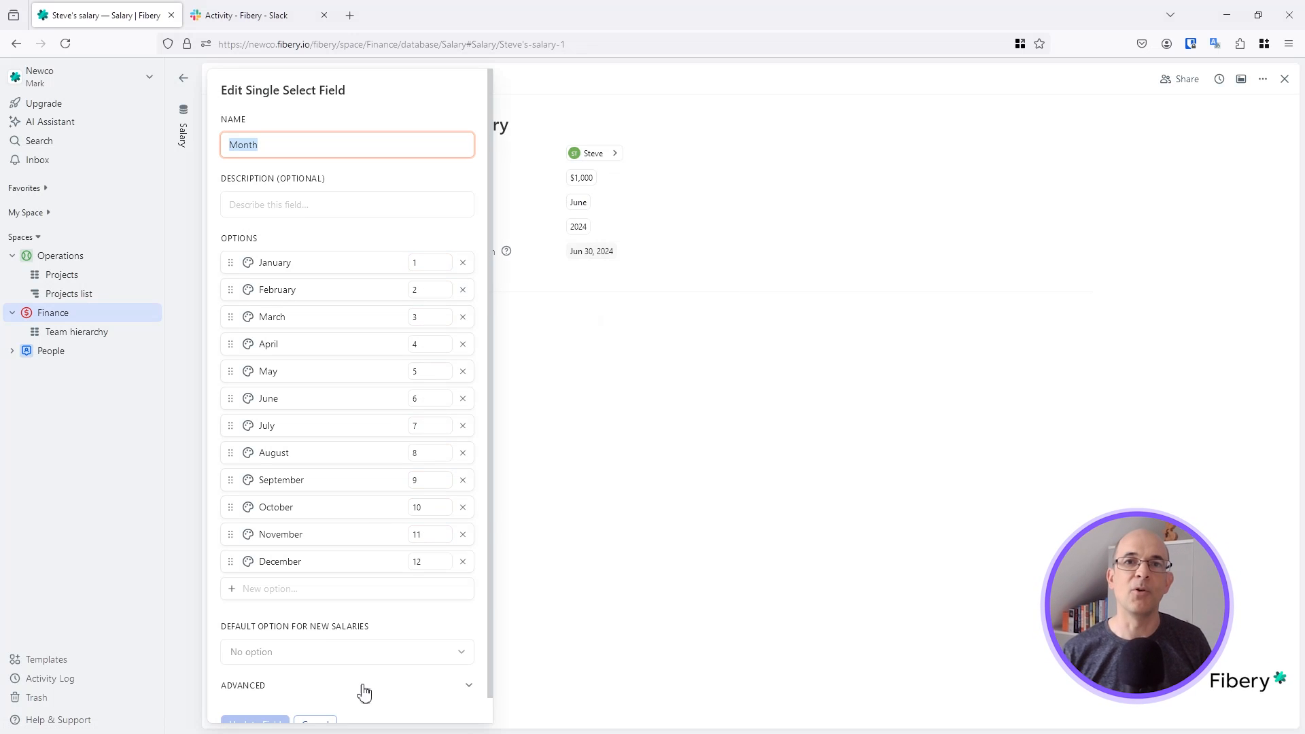
left_click(313, 722)
left_click(524, 251)
left_click(551, 327)
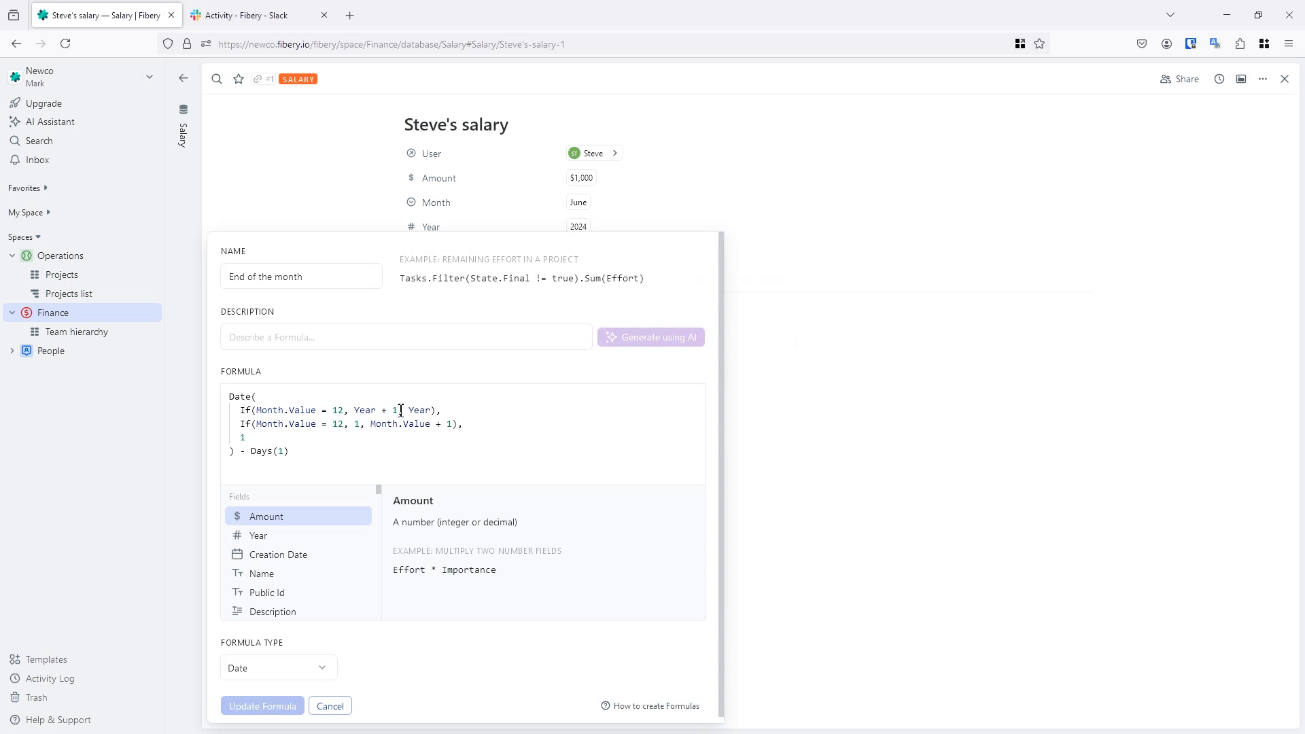
left_click(331, 707)
Set the Month of the salary record to February.
left_click(583, 205)
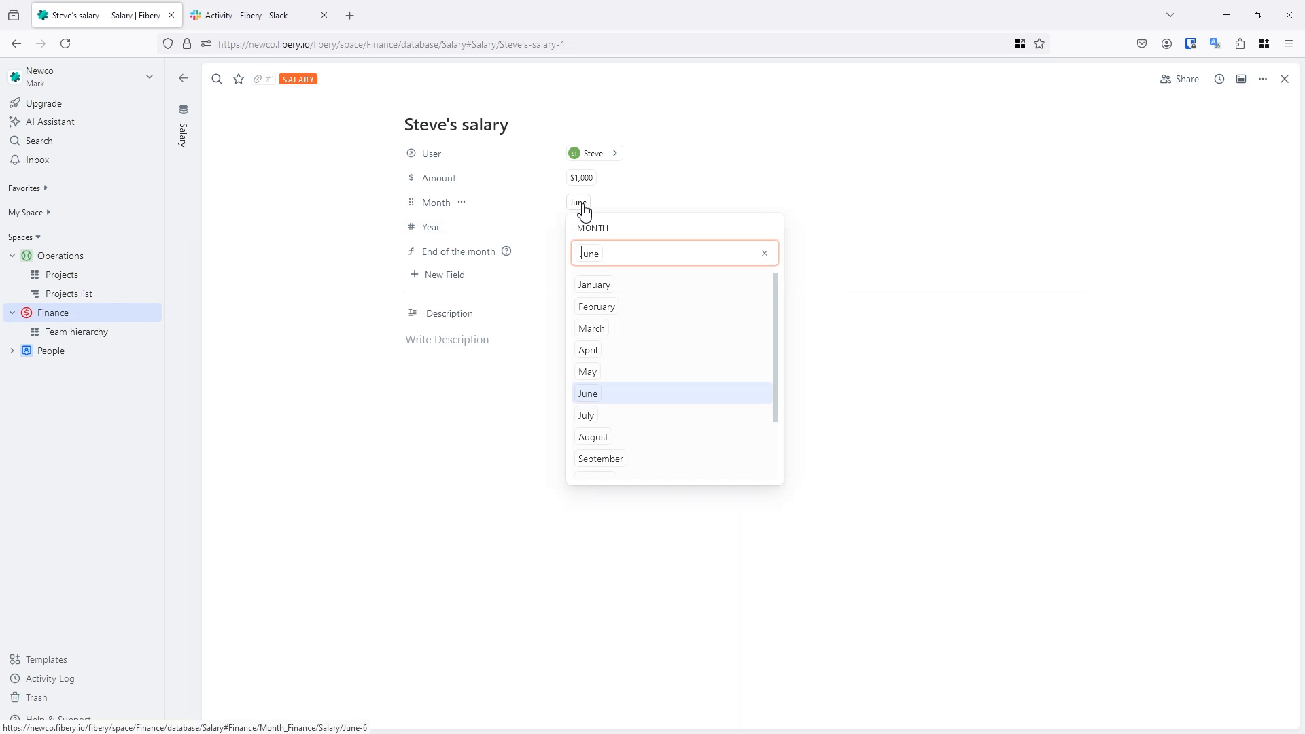
left_click(606, 314)
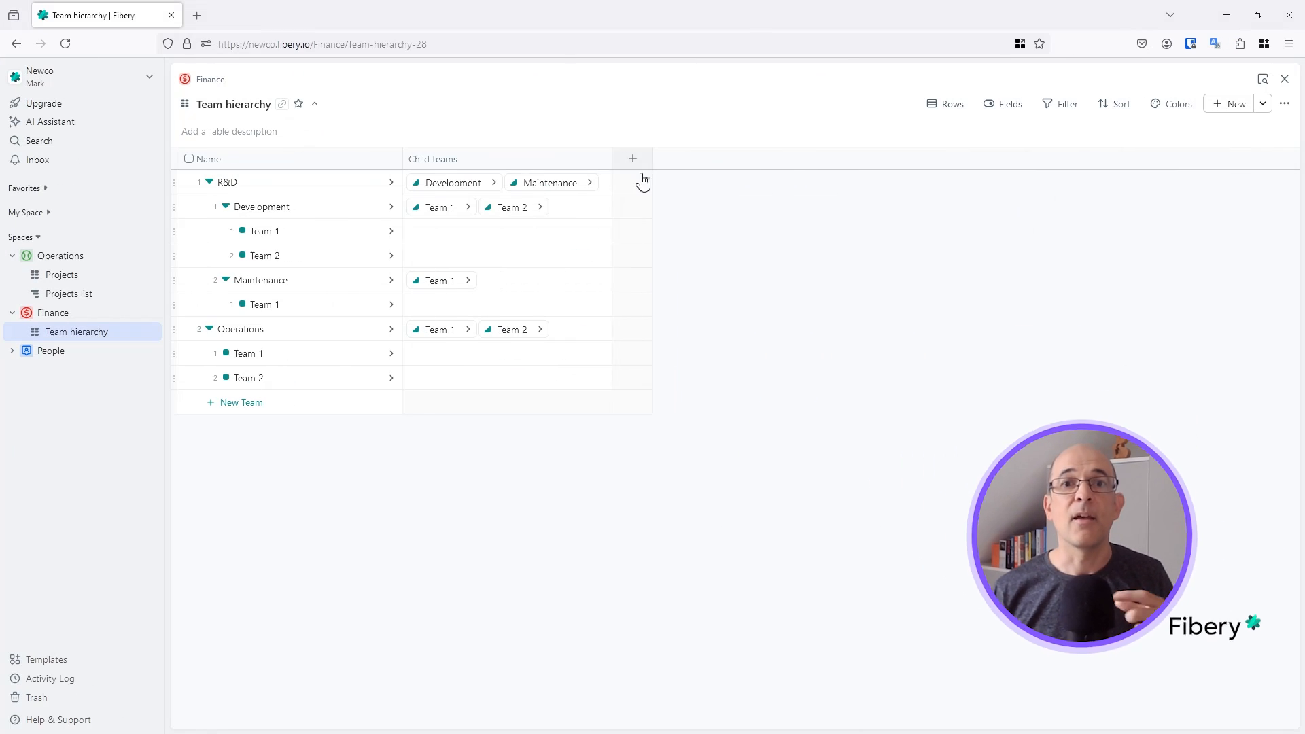
Start a new formula field named Breadcrumbs in the Team hierarchy table.
left_click(633, 159)
left_click(676, 431)
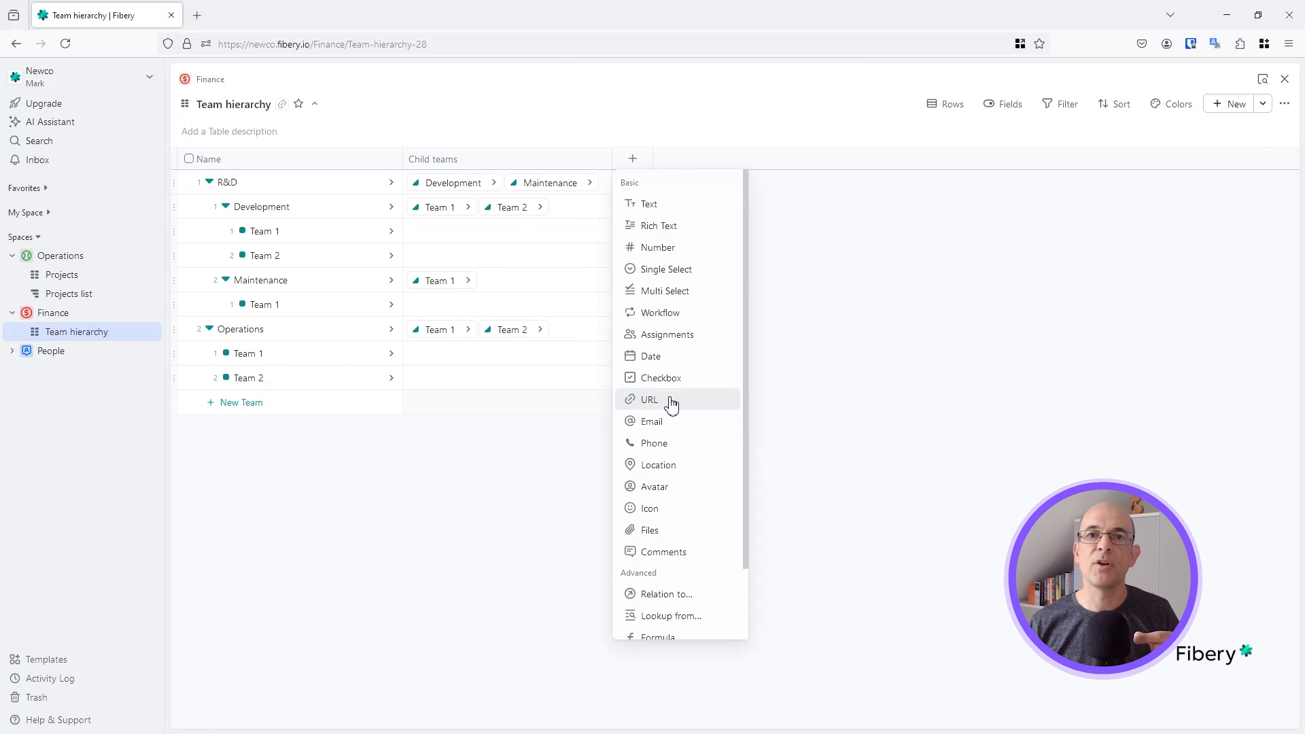
scroll(676, 408, "down", 1)
left_click(664, 561)
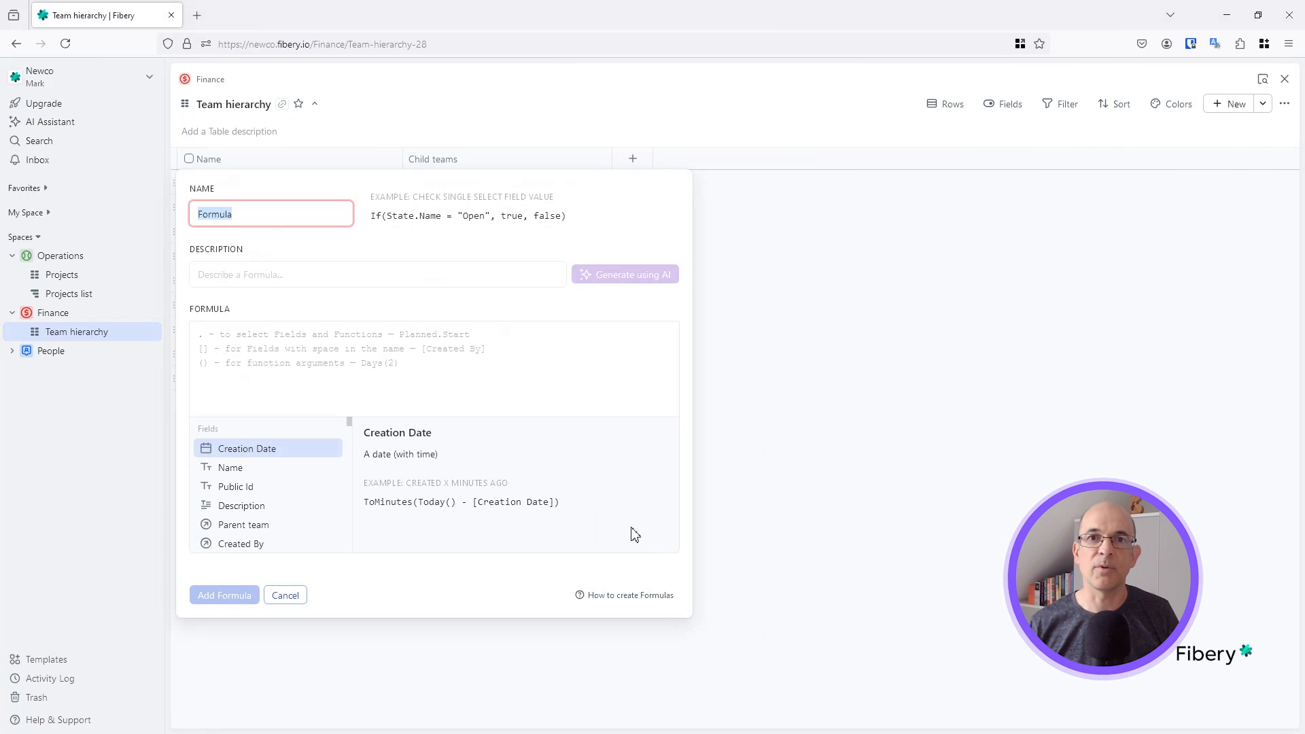
type("Bread")
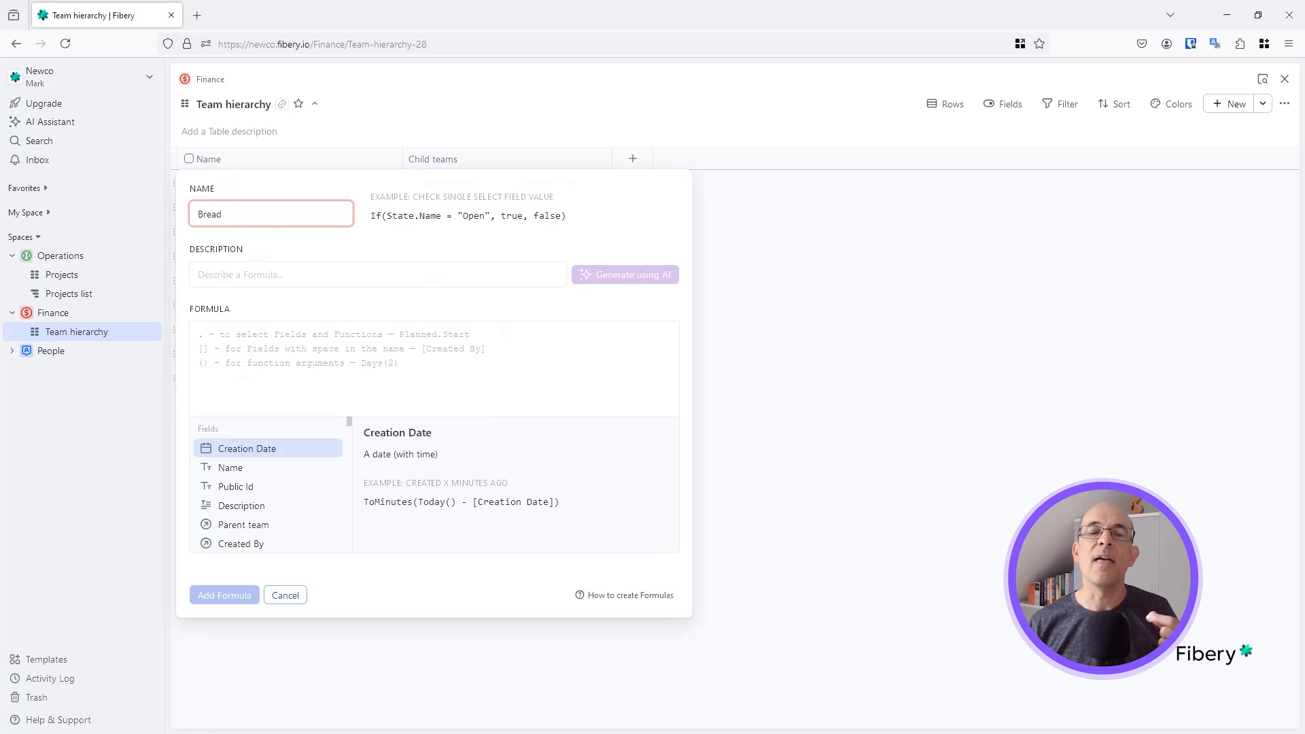
type("crumbs")
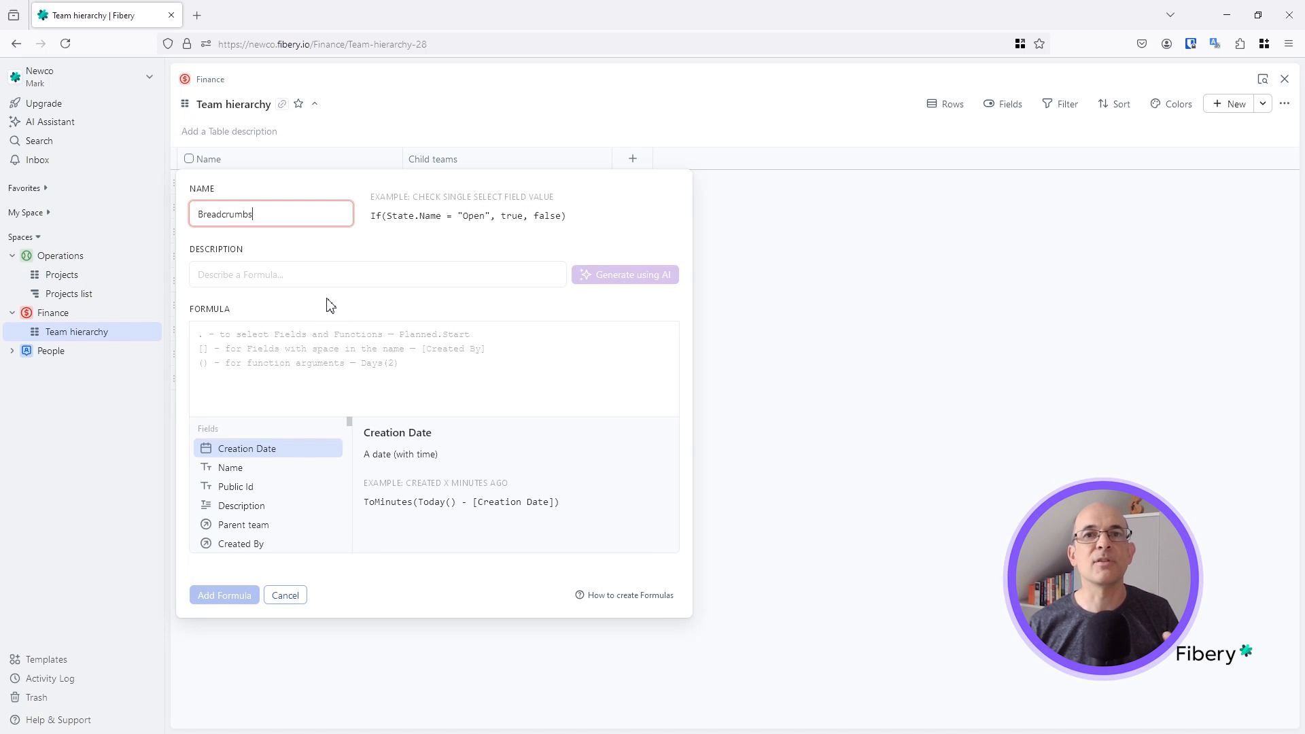
Enter the Breadcrumbs formula If(IsEmpty([Parent team]),Name,[Parent team].Name) and add the field.
left_click(306, 331)
type("If(")
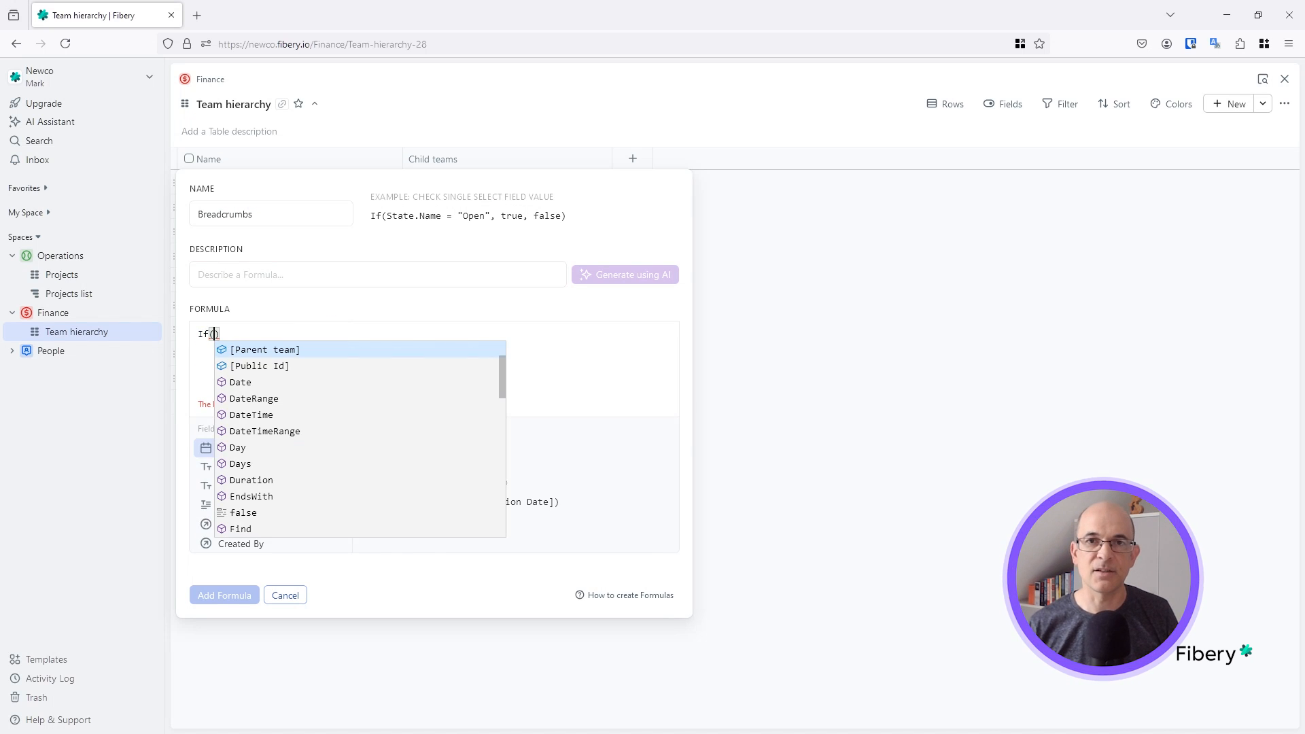
type("IsEmpty([P")
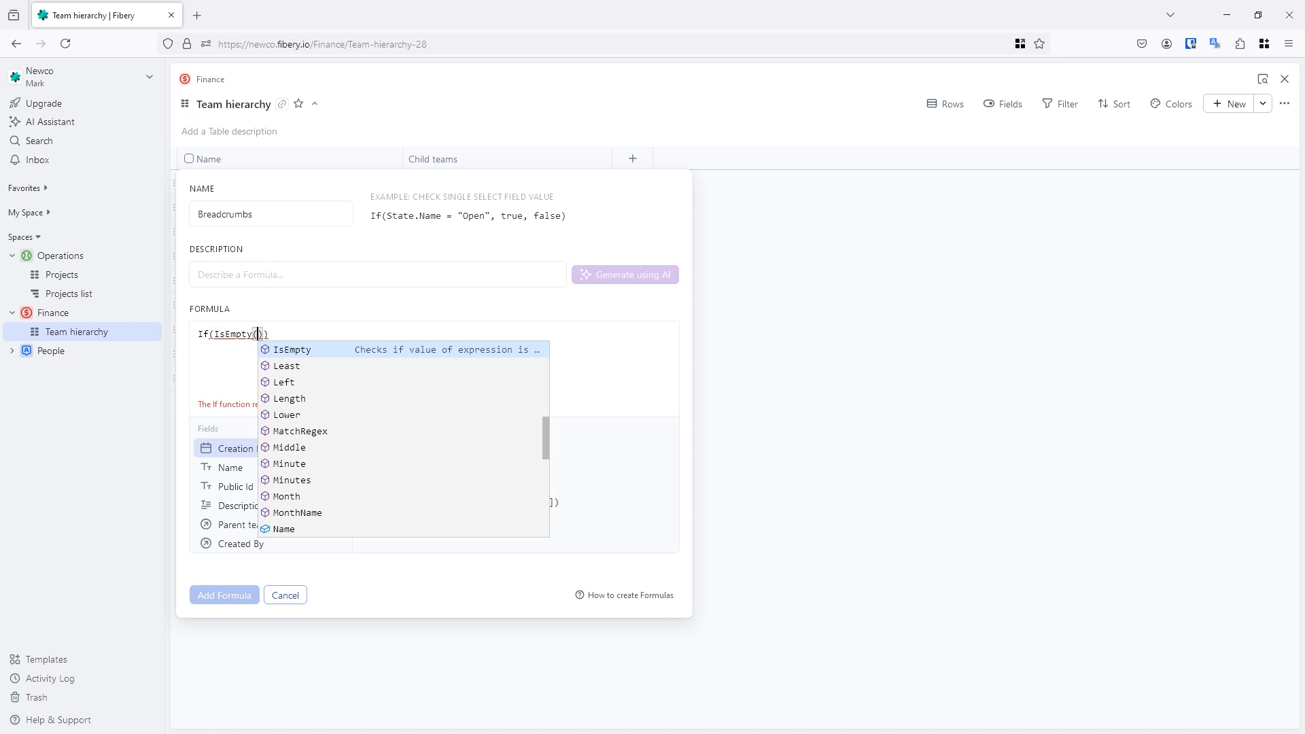
type("ar")
key("Return")
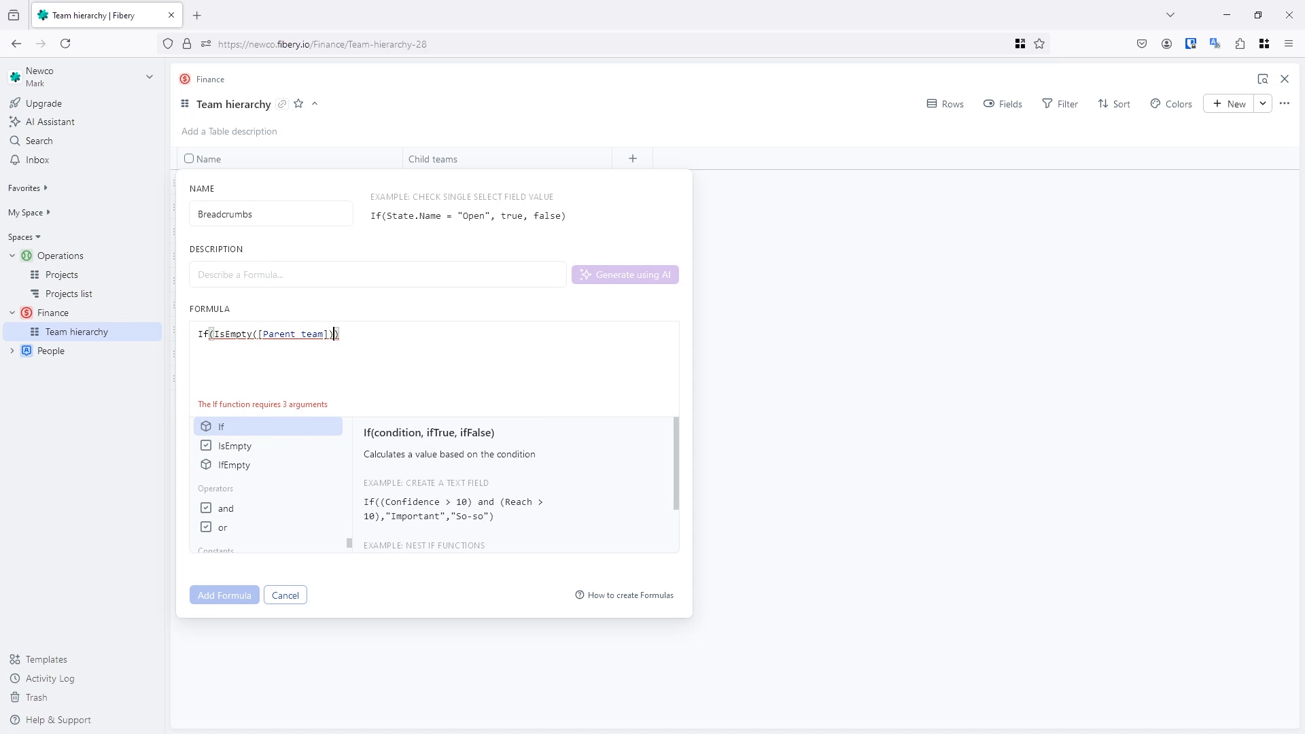
type(",Name,[")
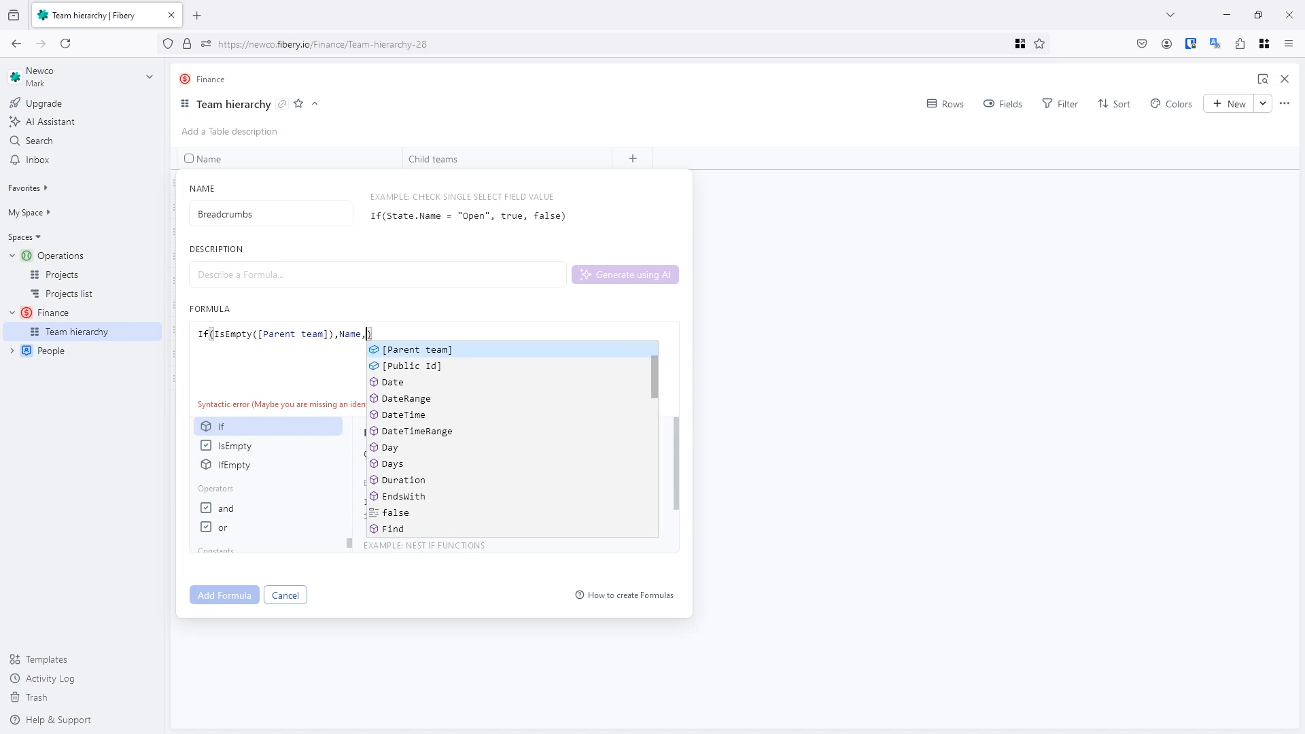
type("Pa")
key("Return")
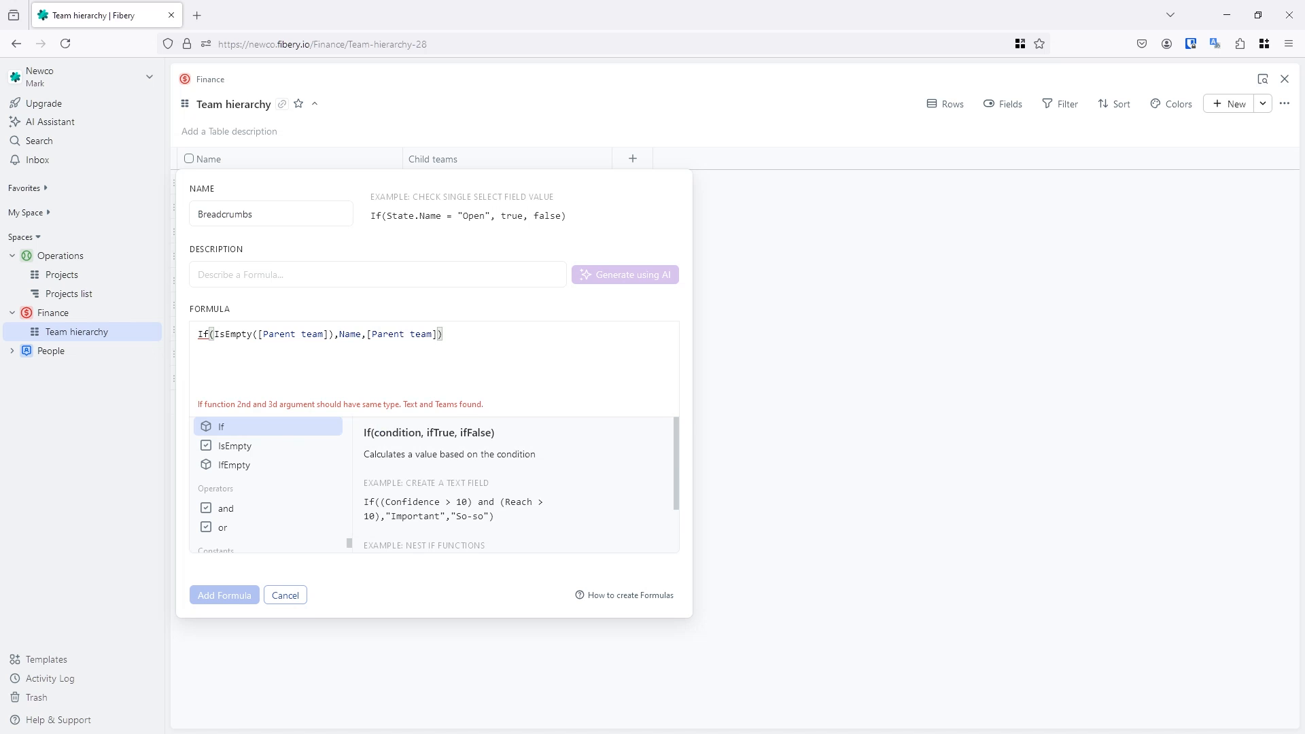
type(".Name")
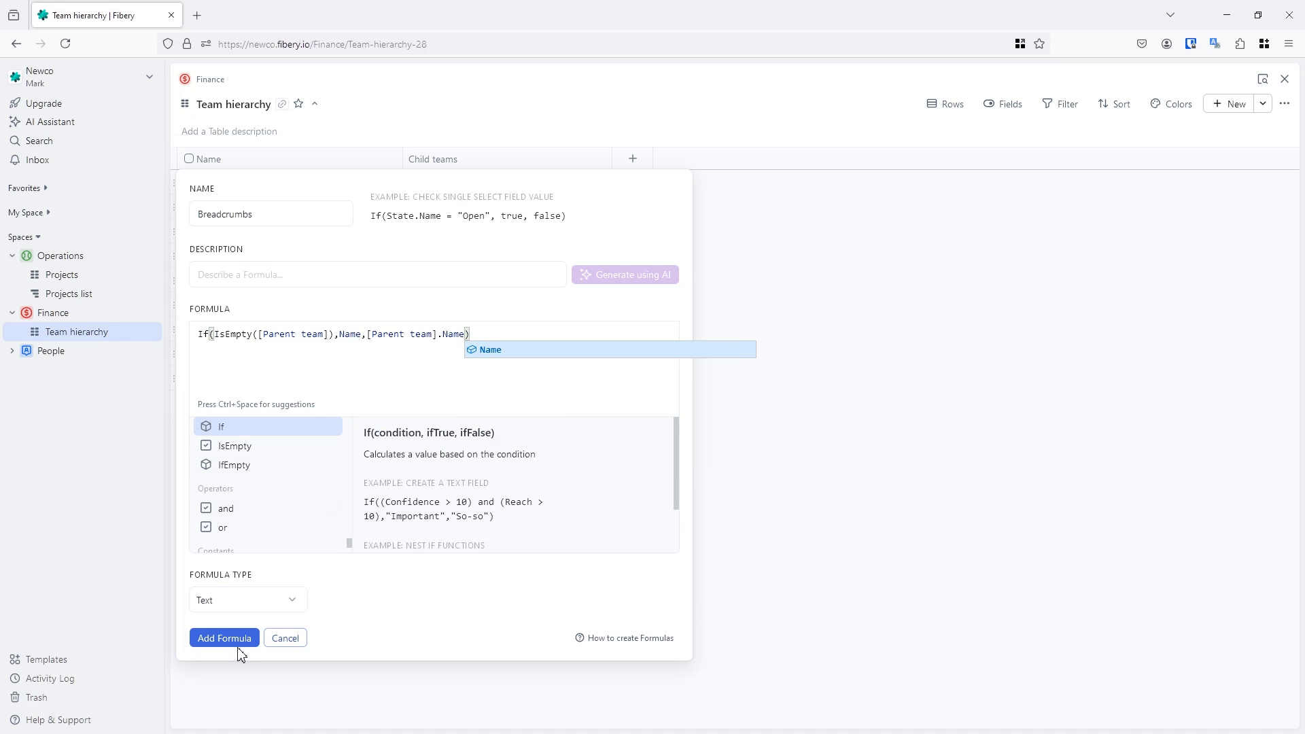
left_click(225, 639)
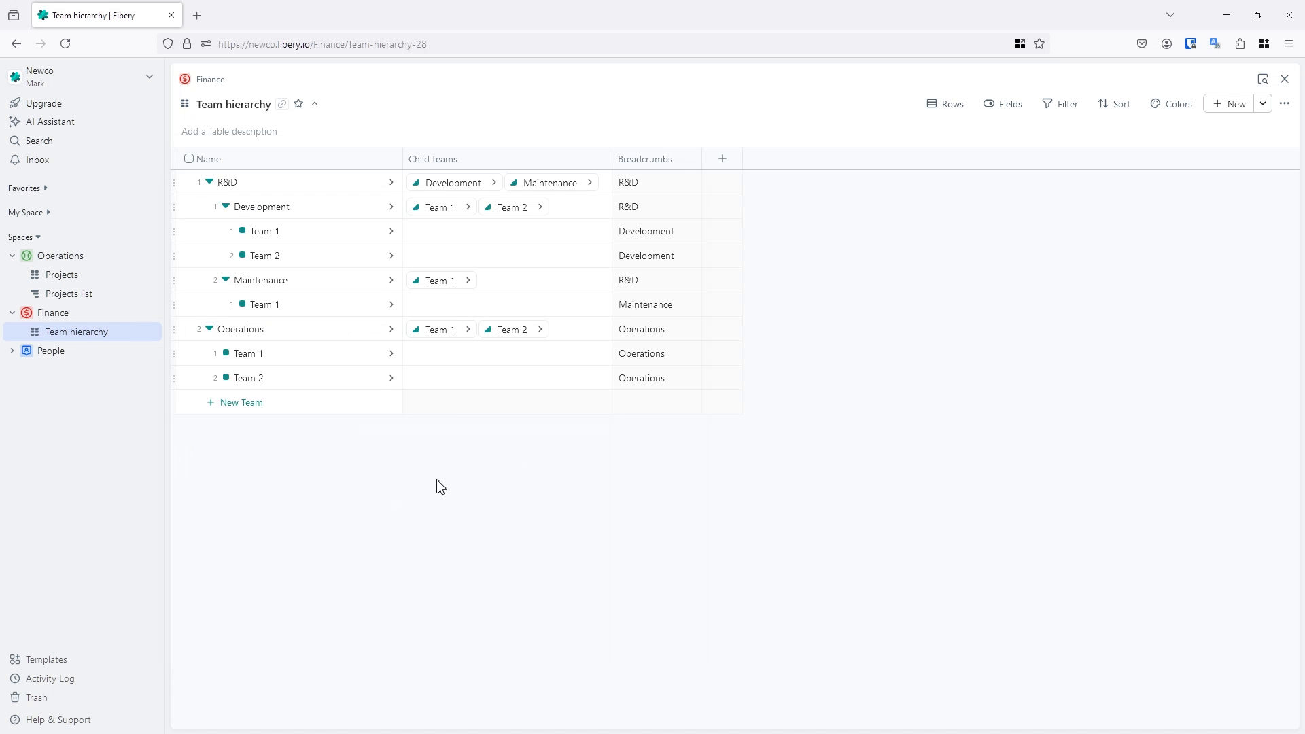
Update the Breadcrumbs formula so its last argument is [Parent team].Breadcrumbs + " → " + Name.
left_click(676, 160)
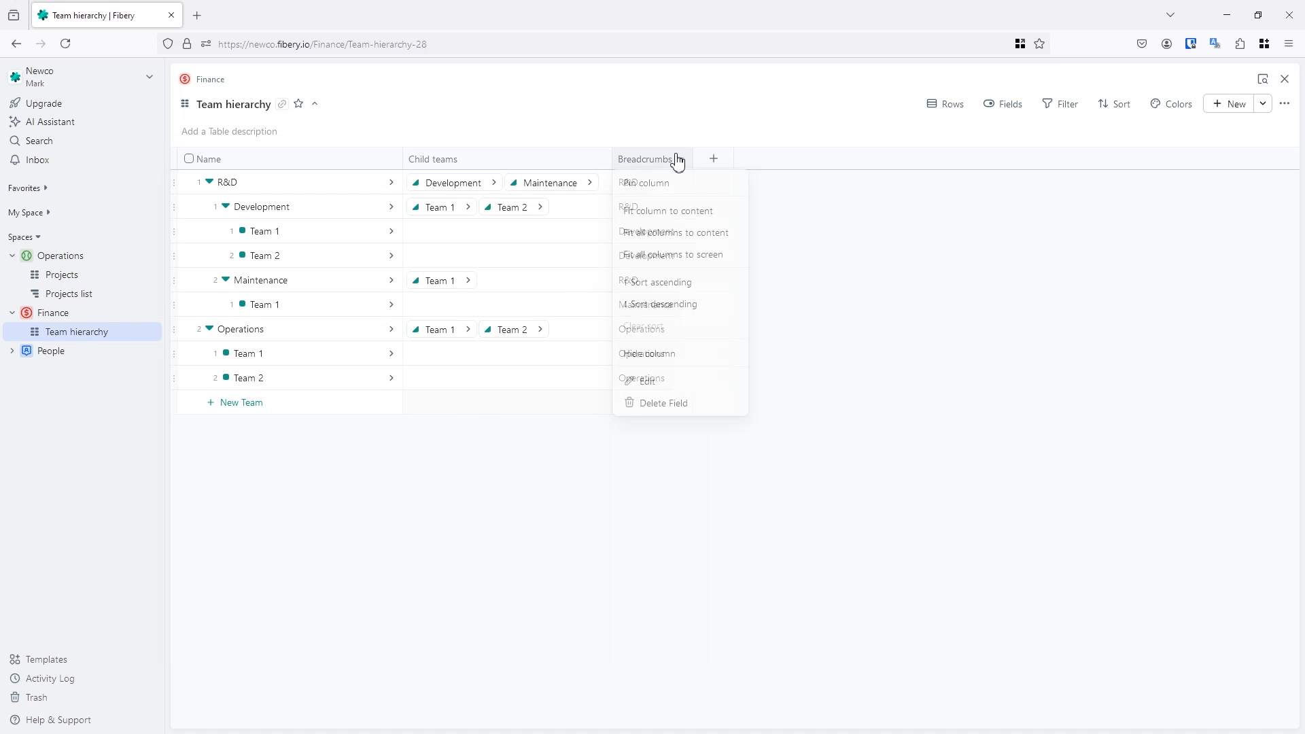
left_click(691, 381)
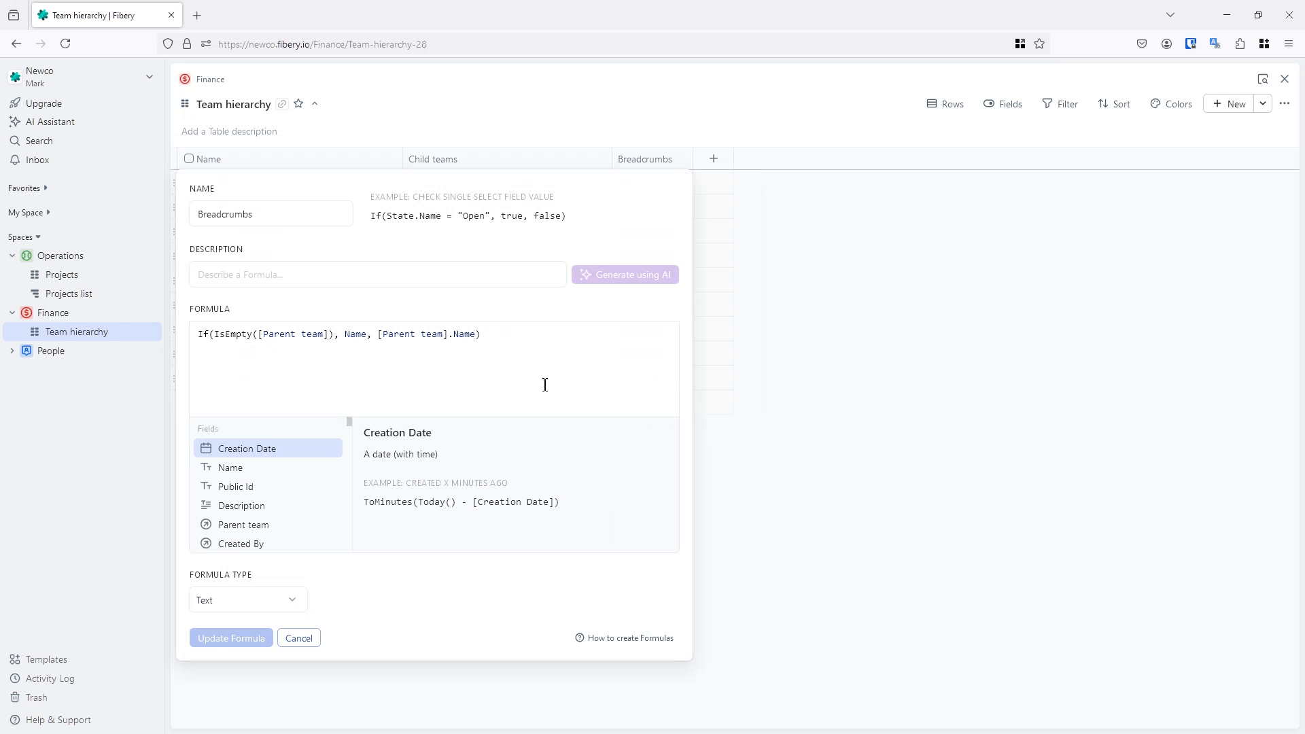
left_click(478, 341)
type(".Breadcrumbs + \"")
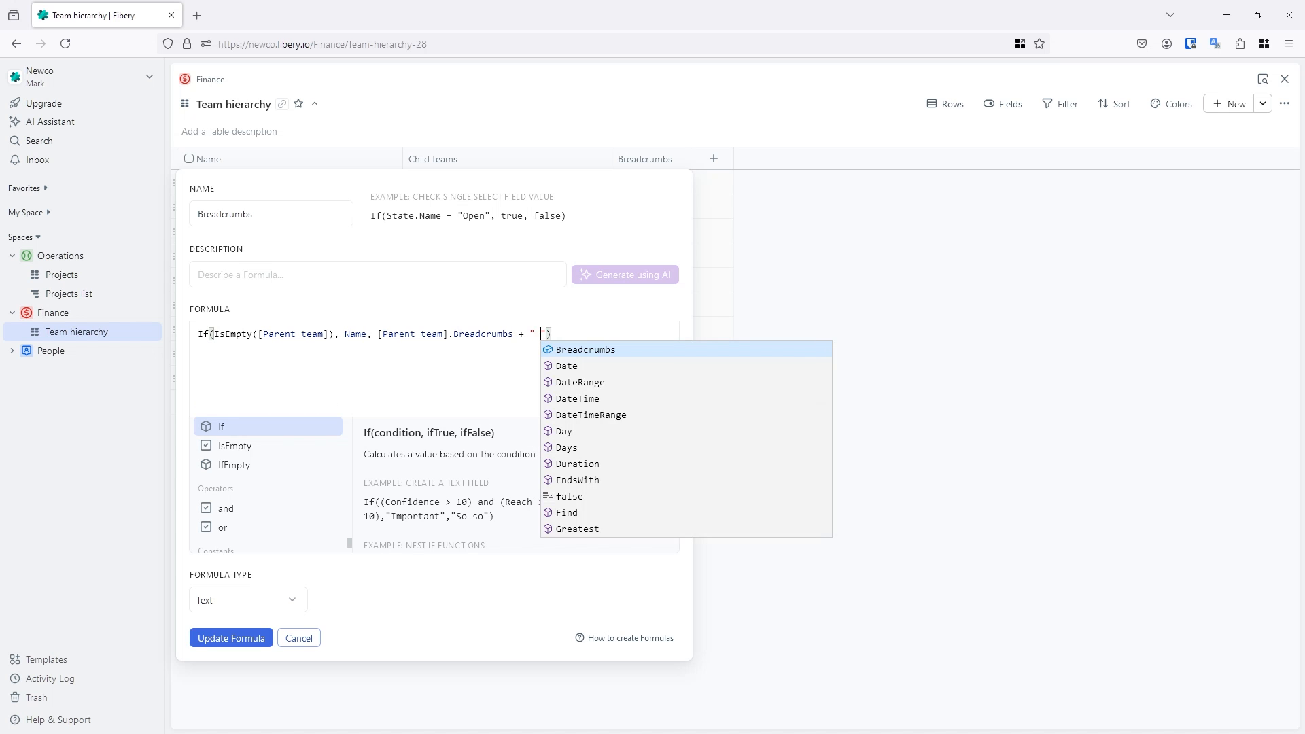
type(" → \"")
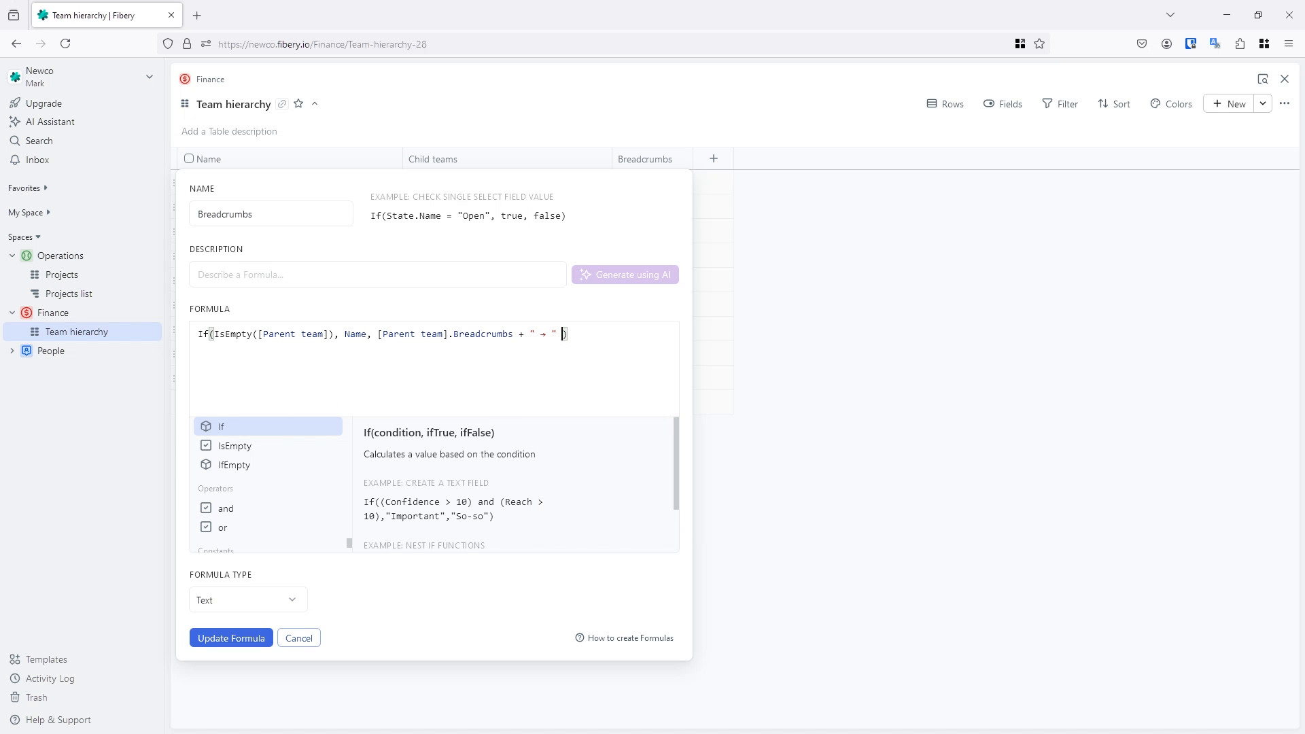
type(" + Name")
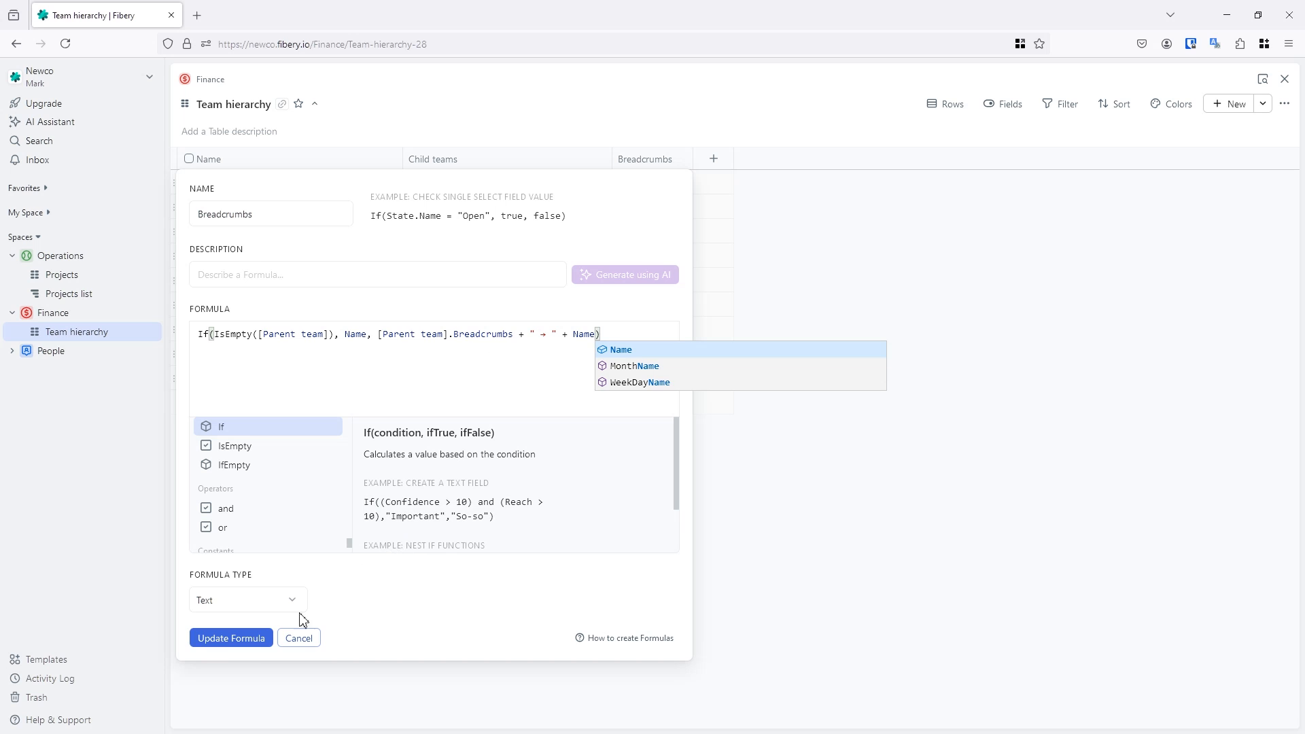
left_click(257, 641)
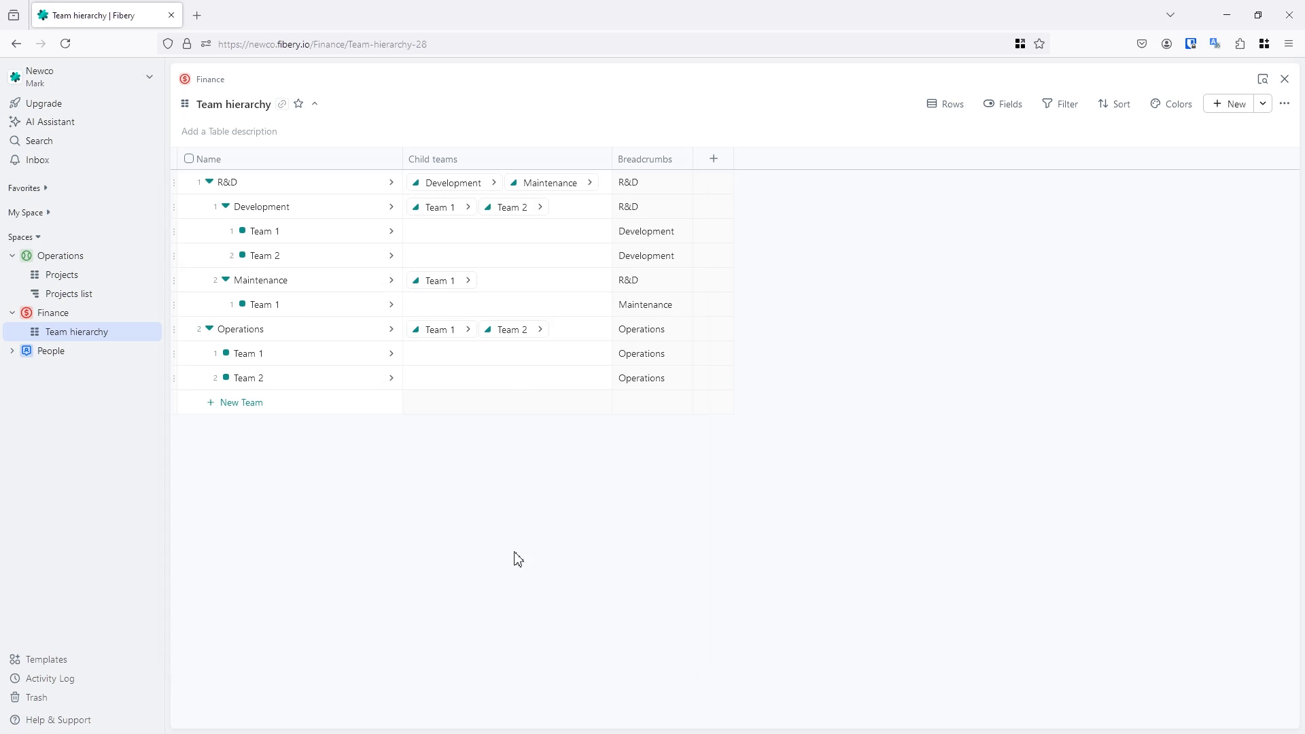